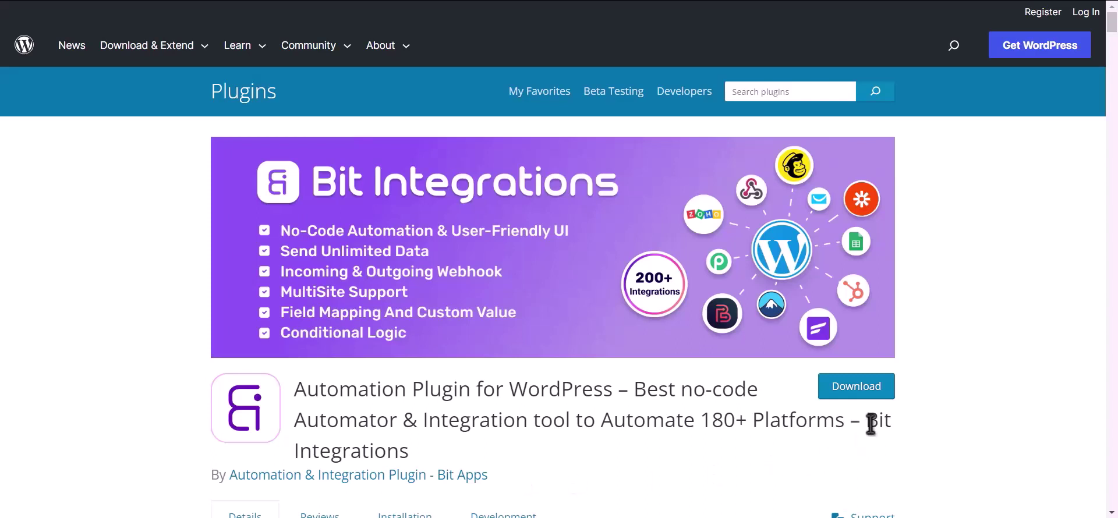
Highlight the Bit Integrations title on the WordPress.org plugin page
drag(866, 422, 880, 447)
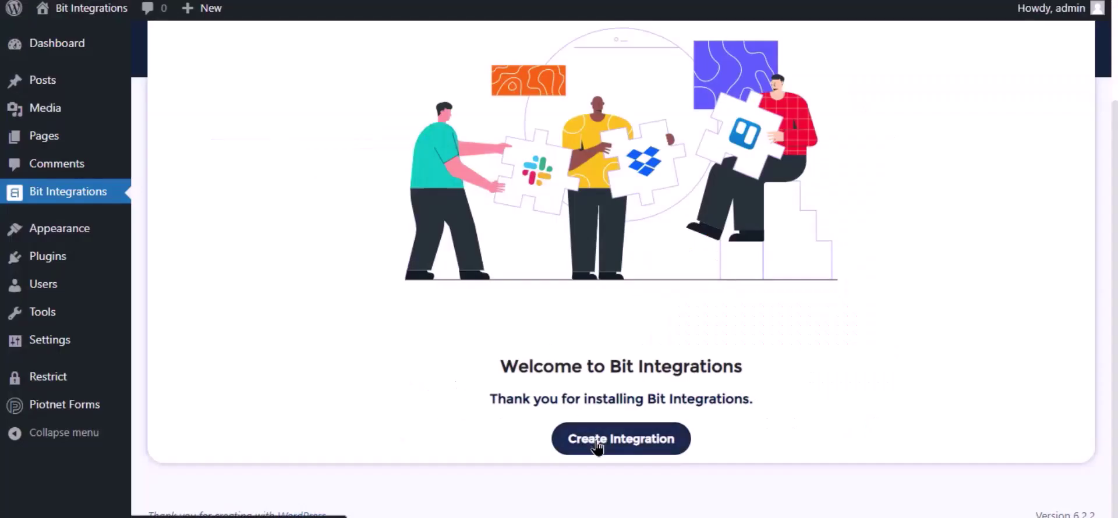
Create a new integration, find Piotnet Forms by searching 'pio', and select its Contact Forms form
click(597, 444)
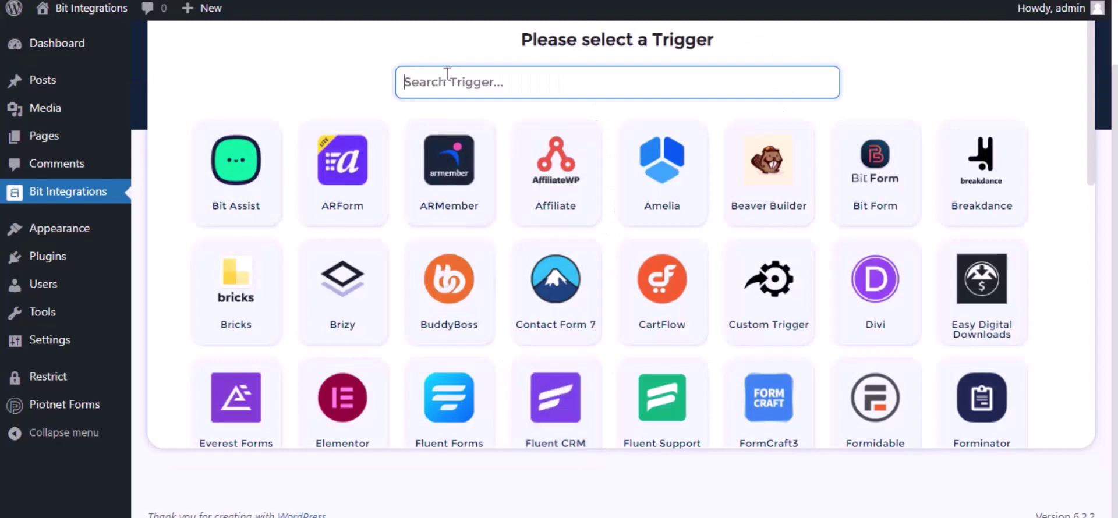
click(447, 74)
text(pio)
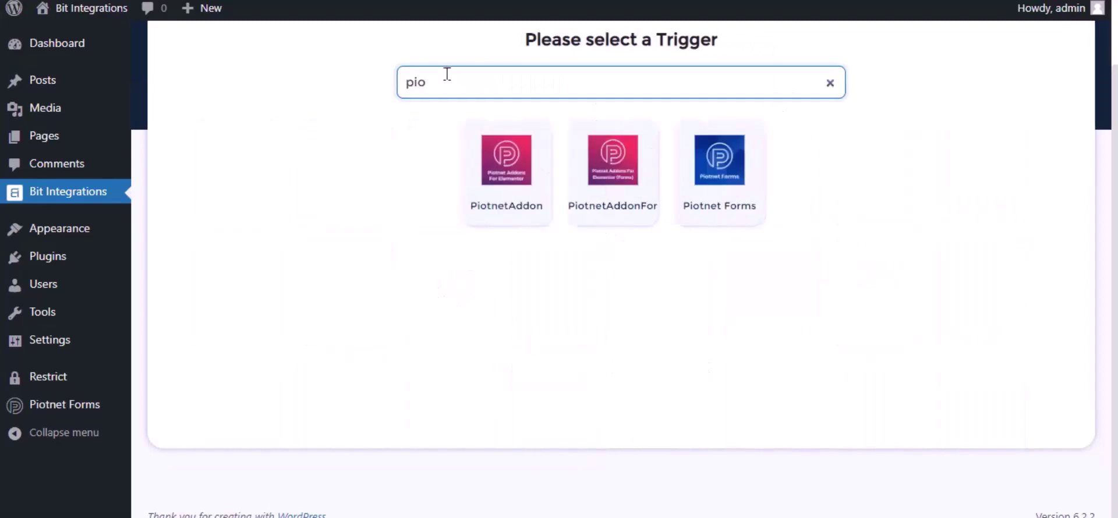
click(709, 178)
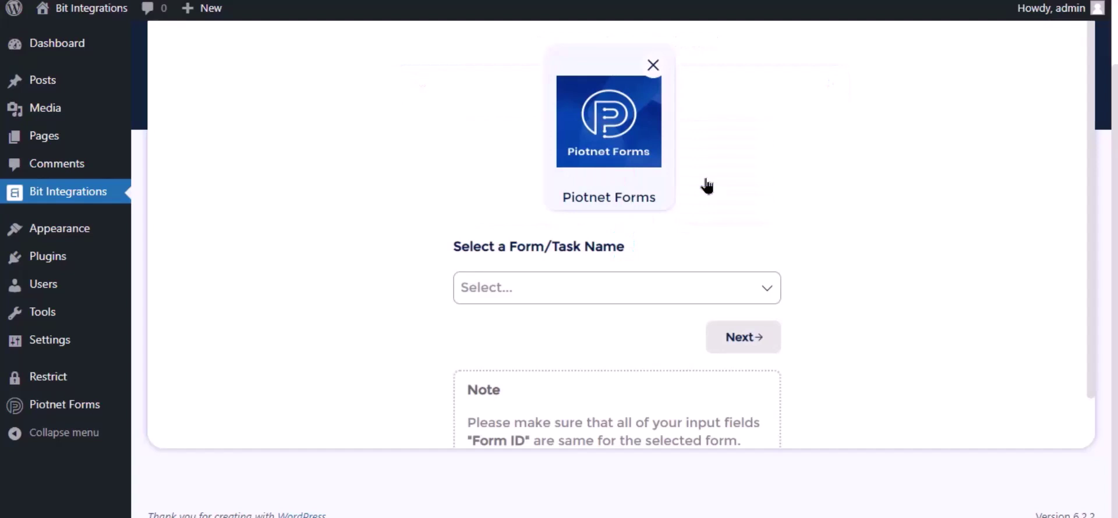
click(535, 297)
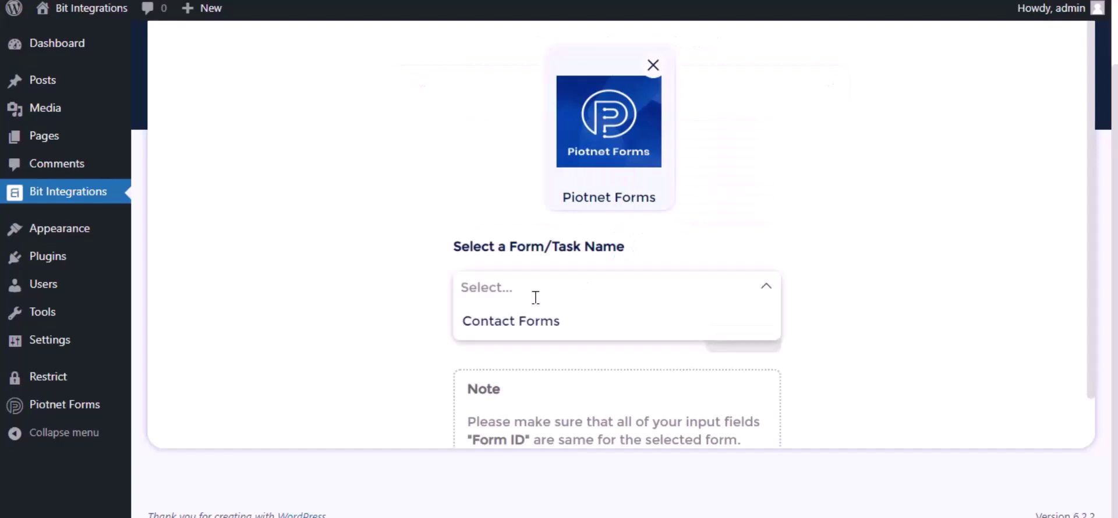
click(530, 319)
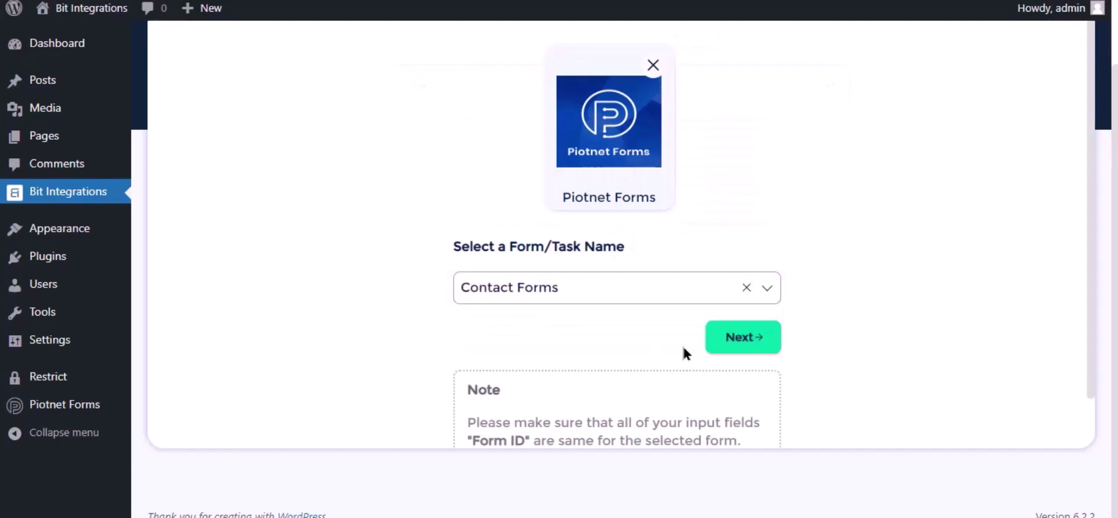
Search actions for 'google ca', choose Google Calendar, and highlight the Client Id & Secret help text
click(741, 342)
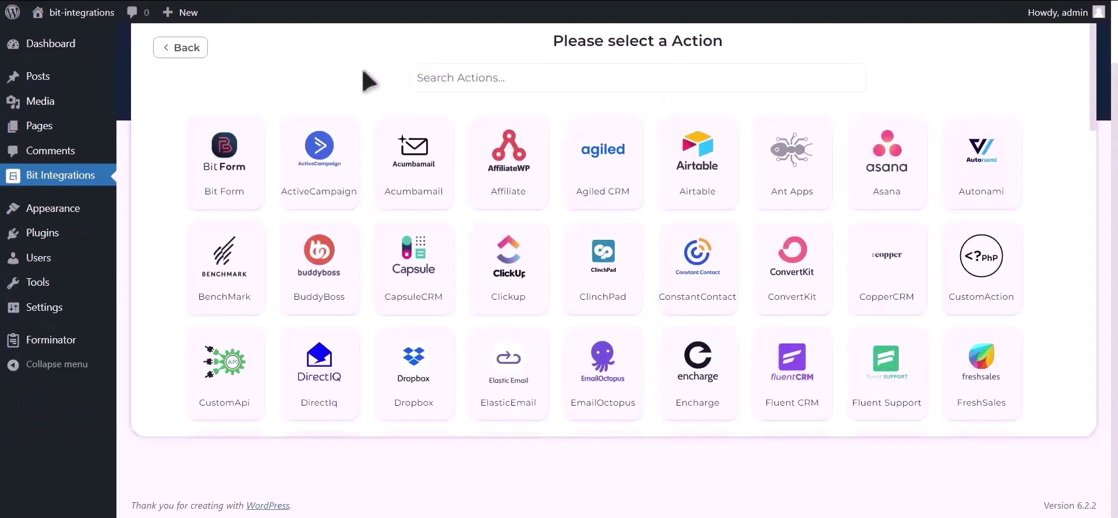
click(440, 79)
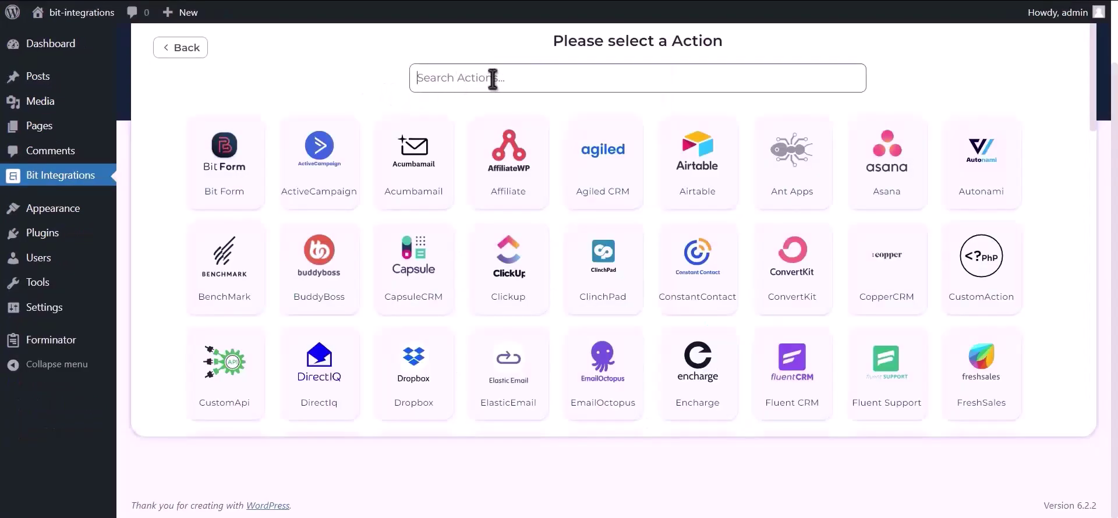
text(goog)
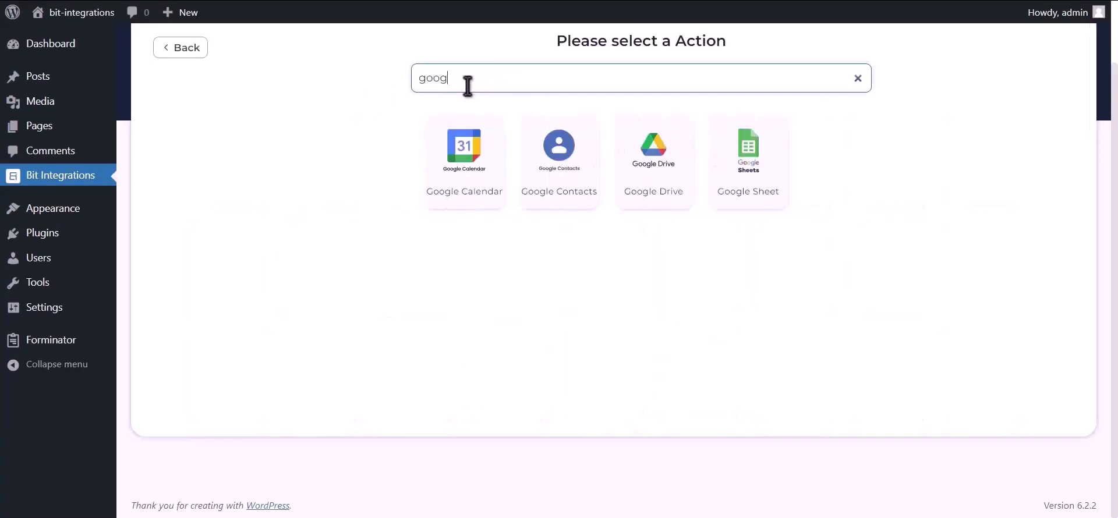
text(le calendar)
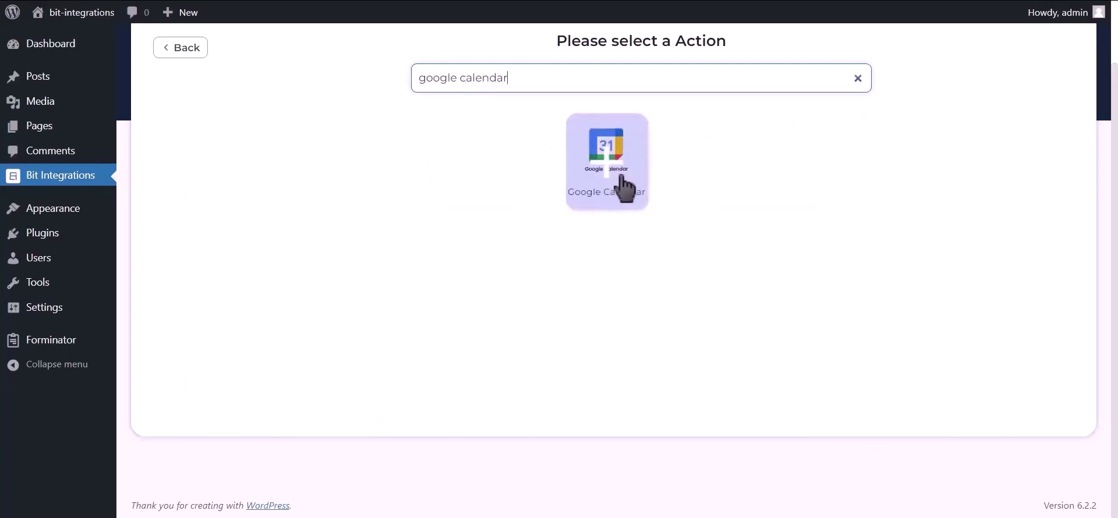
click(622, 185)
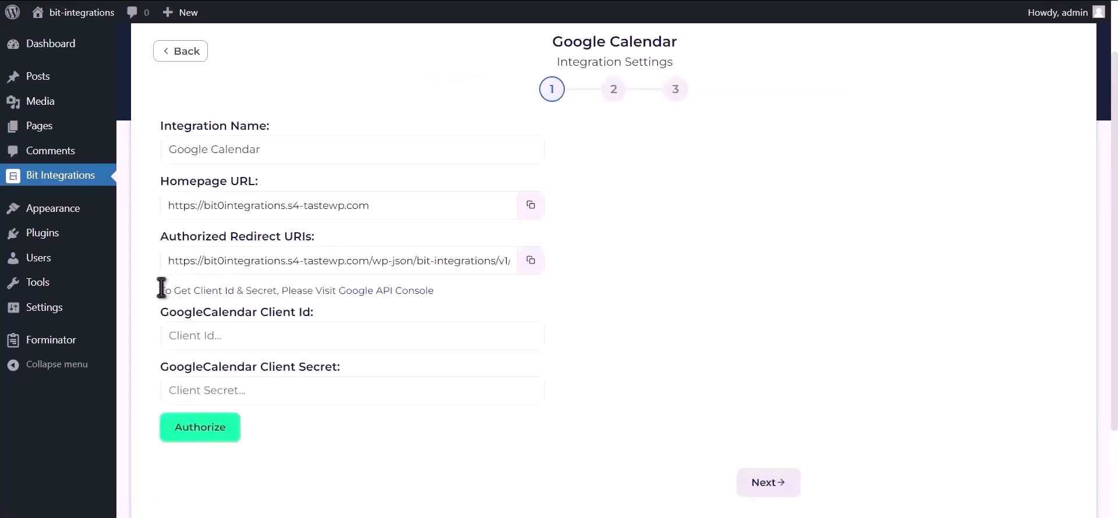
drag(162, 289, 332, 293)
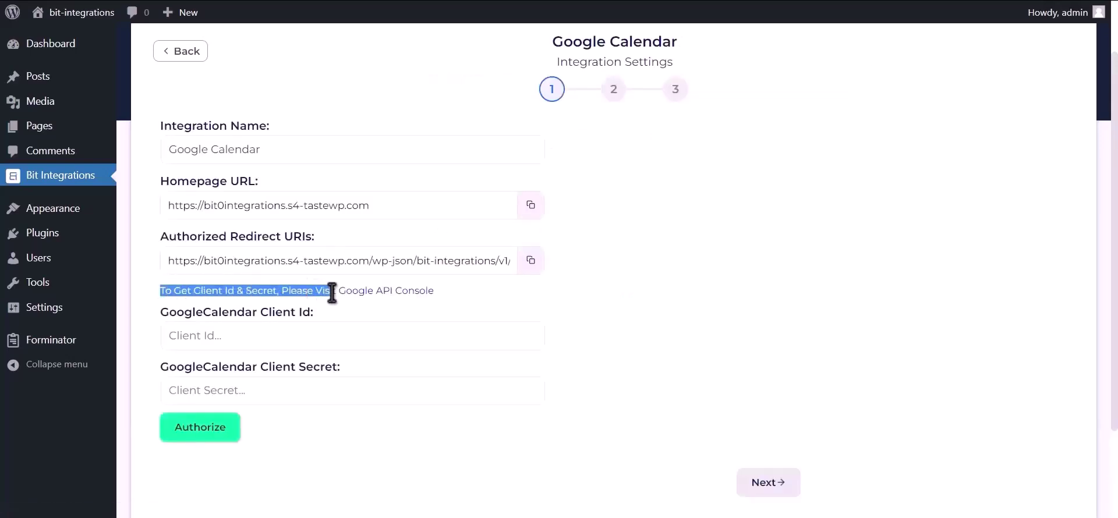
From the Google API Console link, start a new project and begin naming it Bit Integrations
click(377, 291)
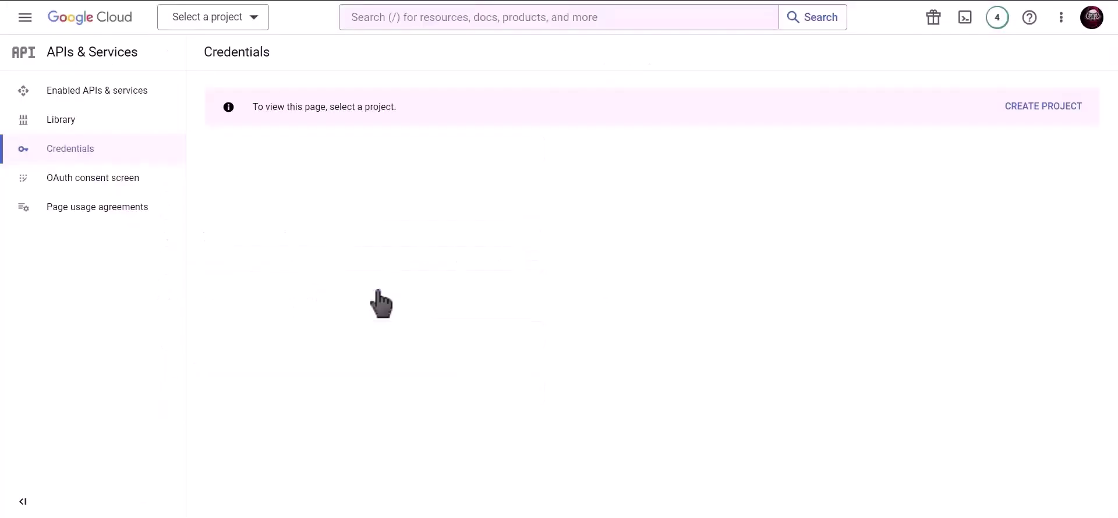
click(1034, 117)
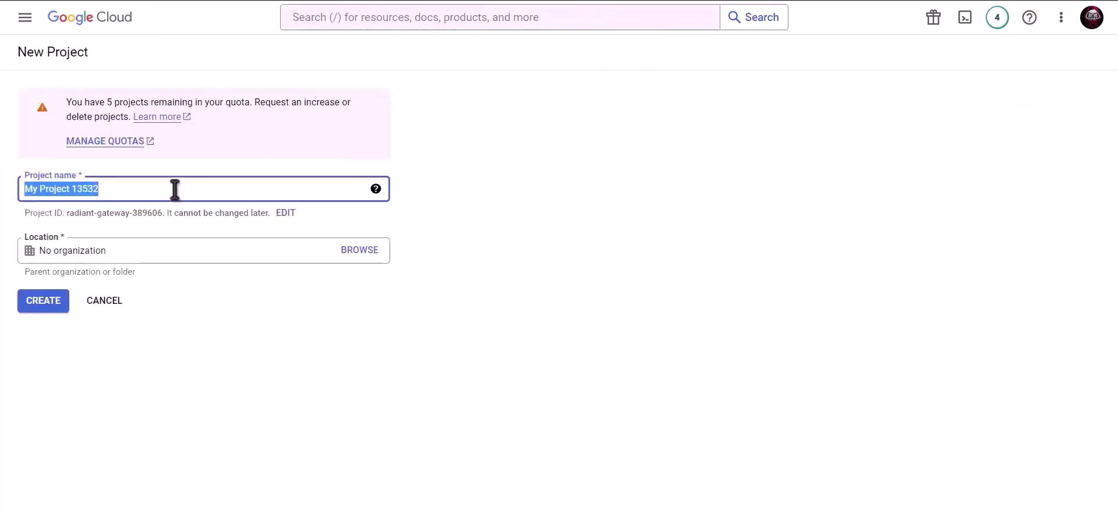
text(Bit Integrations)
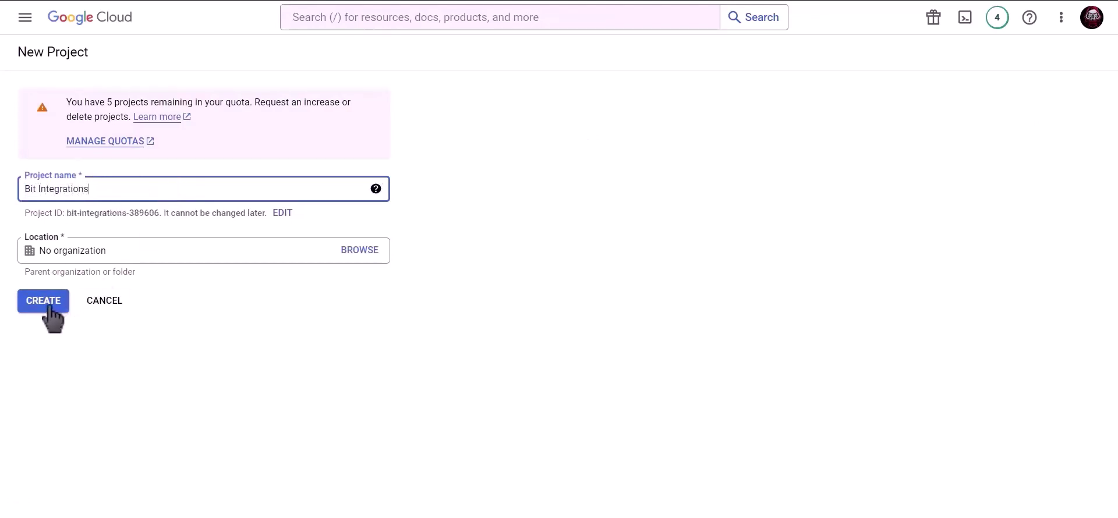
Create the Bit Integrations project and register an External OAuth consent screen
click(49, 308)
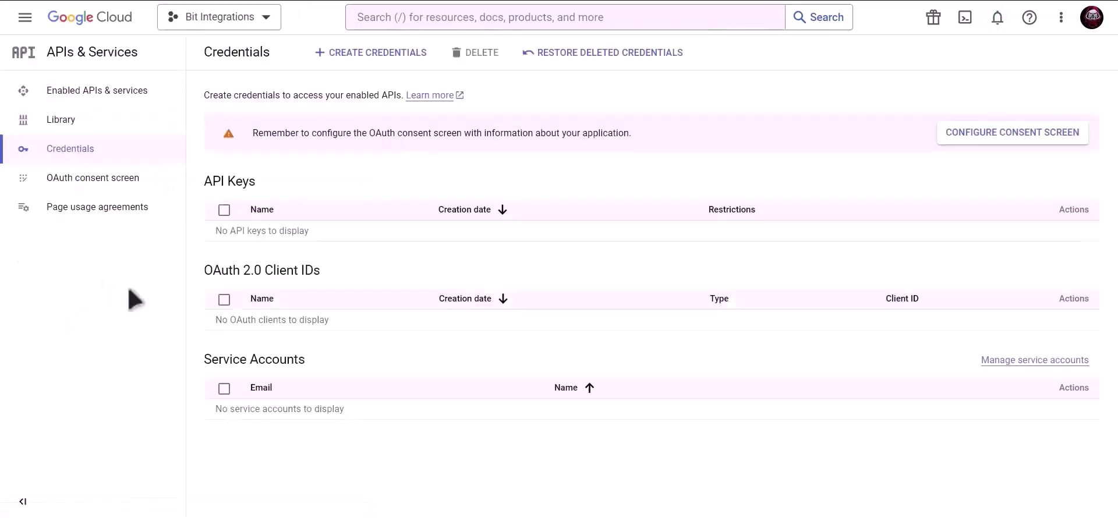
click(968, 134)
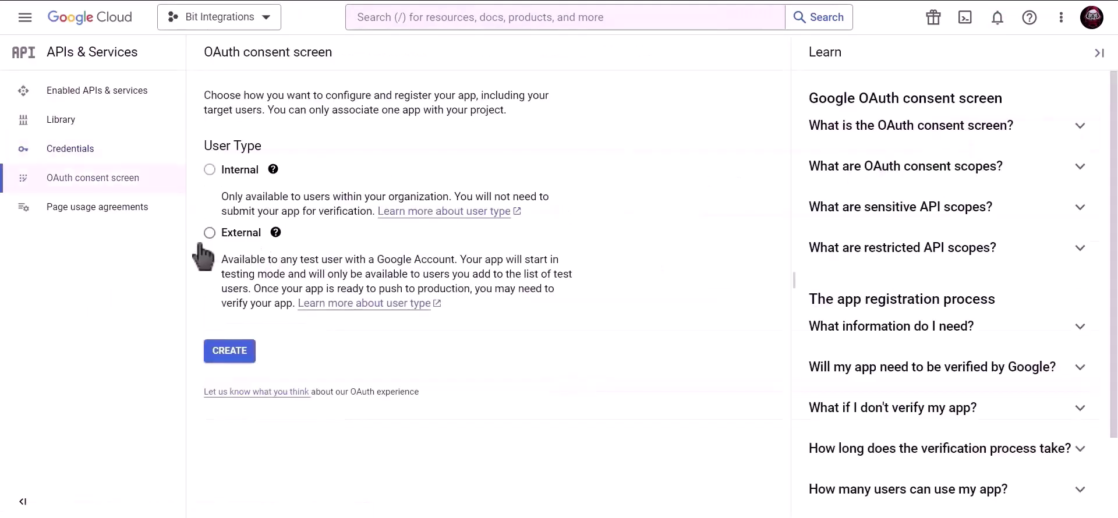
click(210, 233)
click(233, 357)
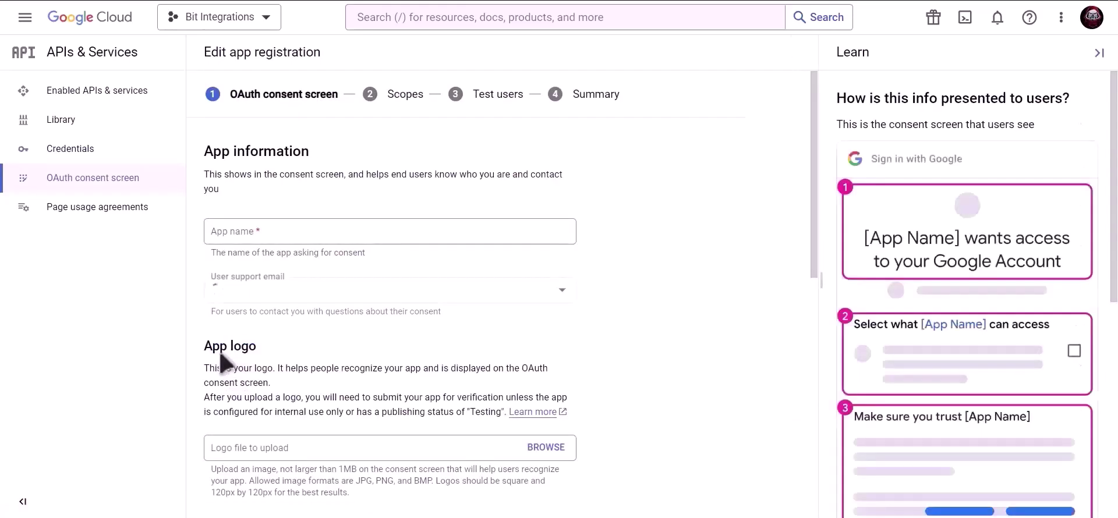
Enter the app name, user support email and developer contact email, then save and continue
click(304, 232)
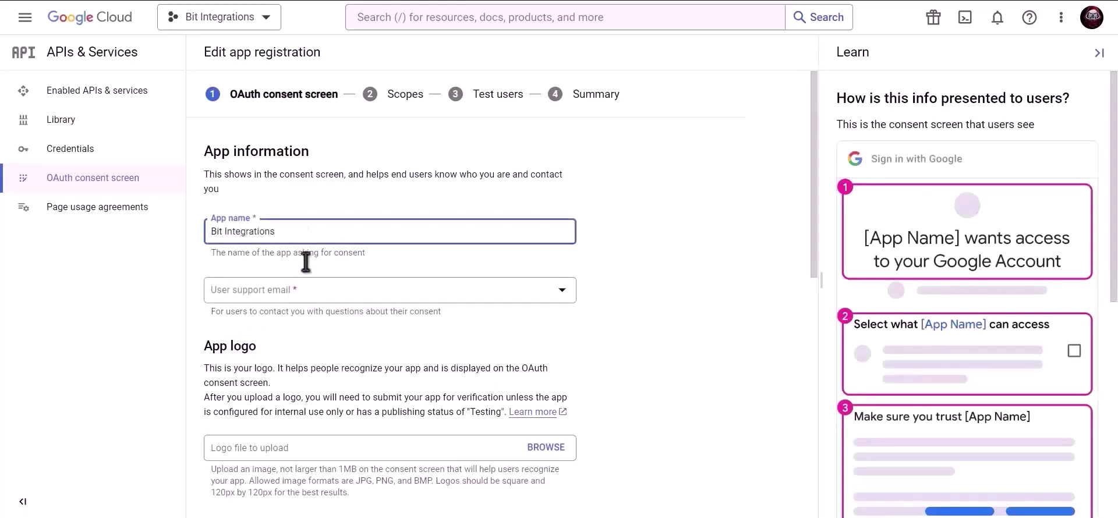
click(305, 297)
click(301, 299)
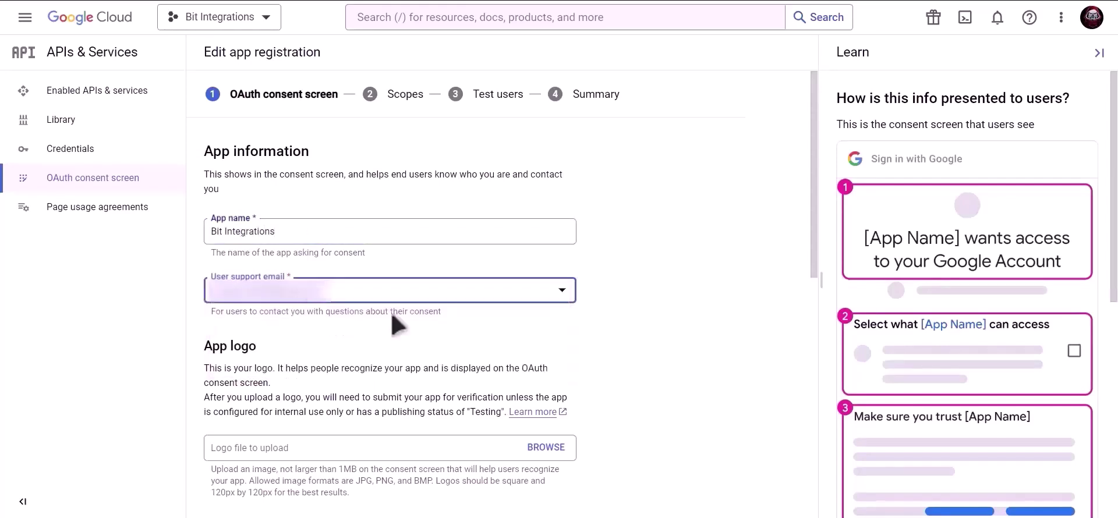
scroll(392, 313, down, 9)
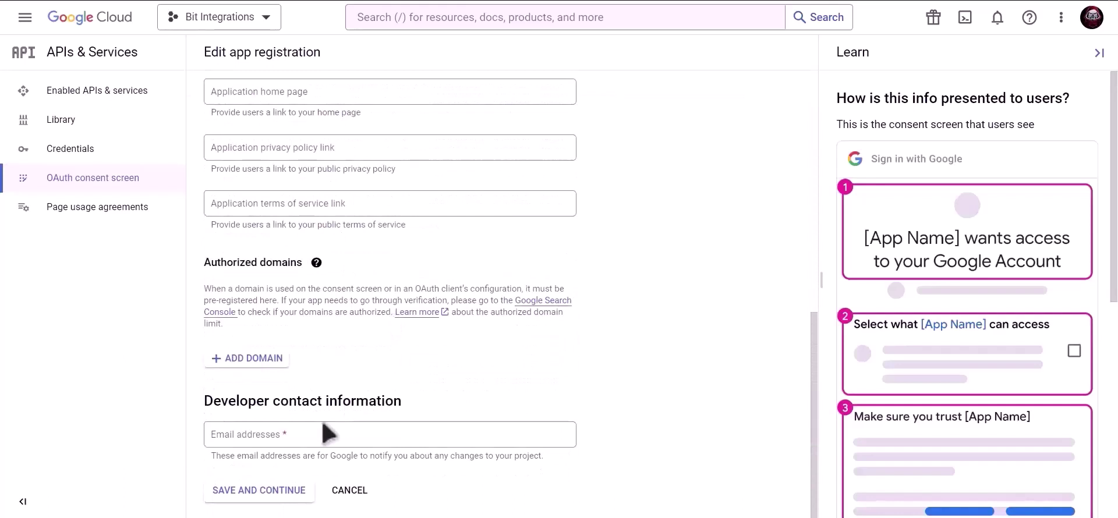
click(326, 434)
key(ctrl+v)
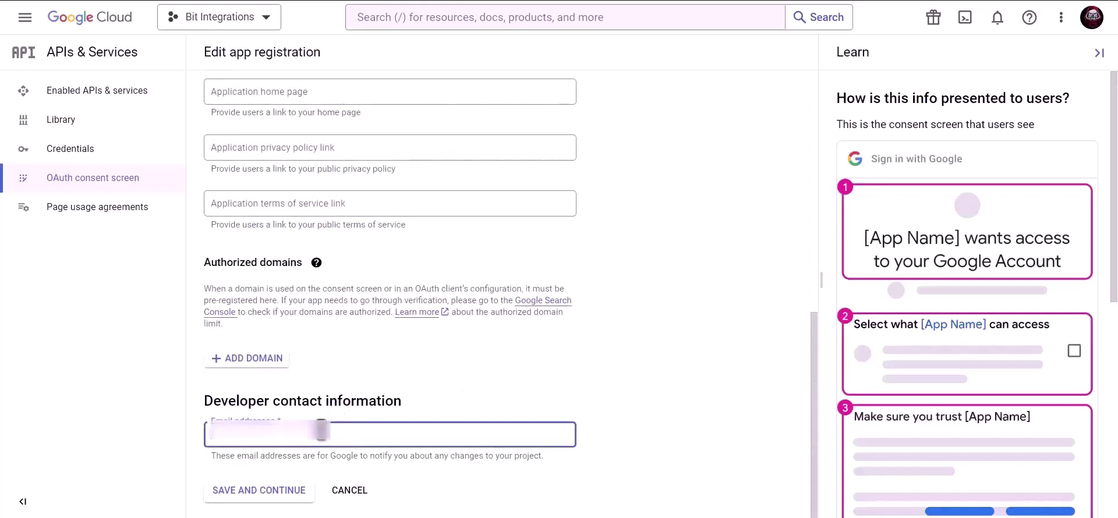
click(270, 494)
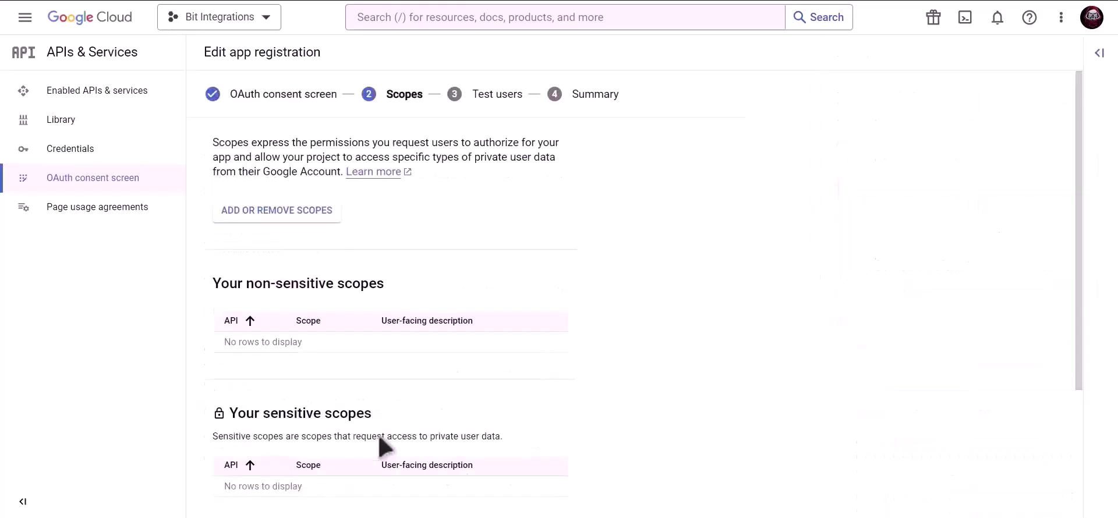
Save through the Scopes and Test users steps, then push the app to production
scroll(381, 445, down, 3)
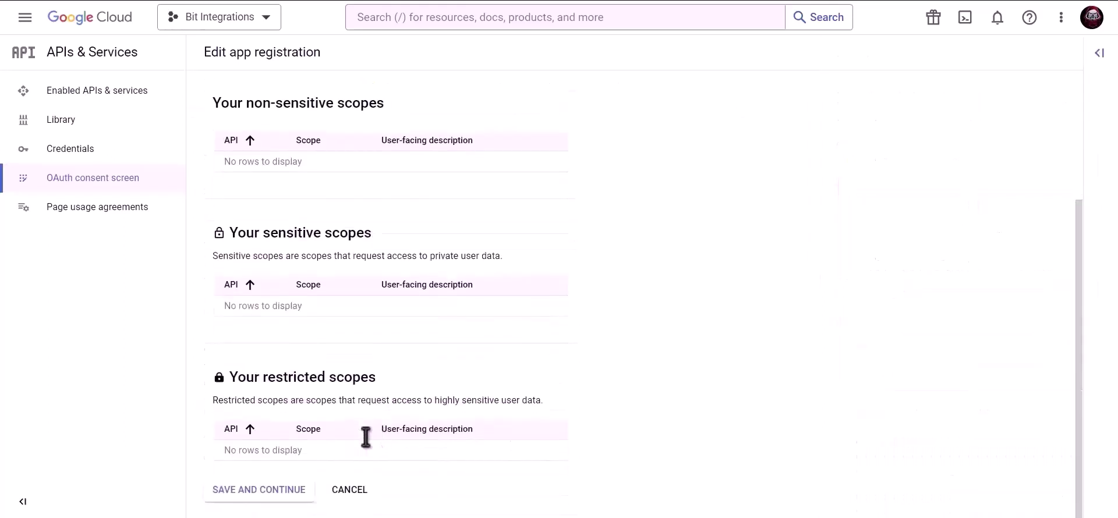
click(258, 490)
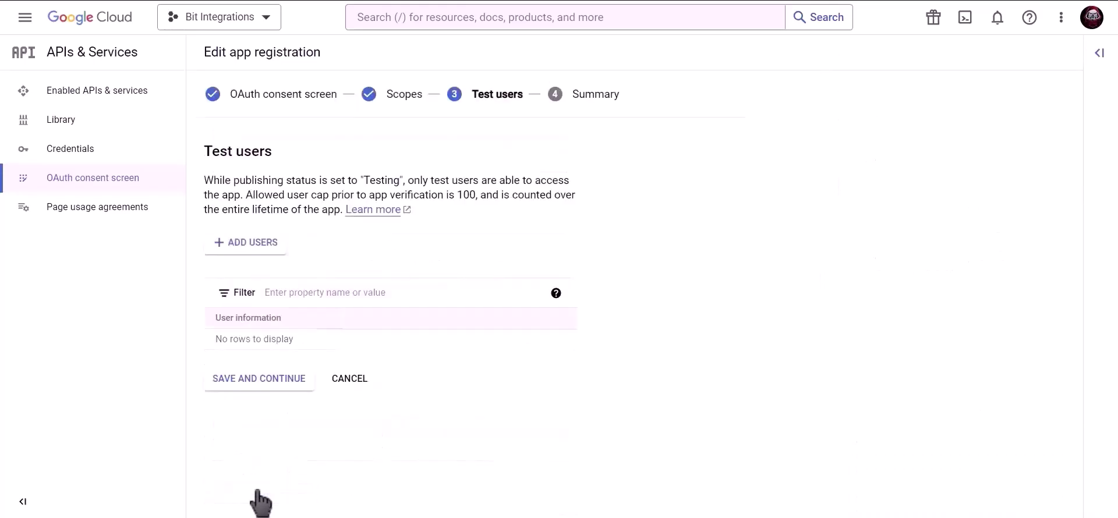
click(287, 385)
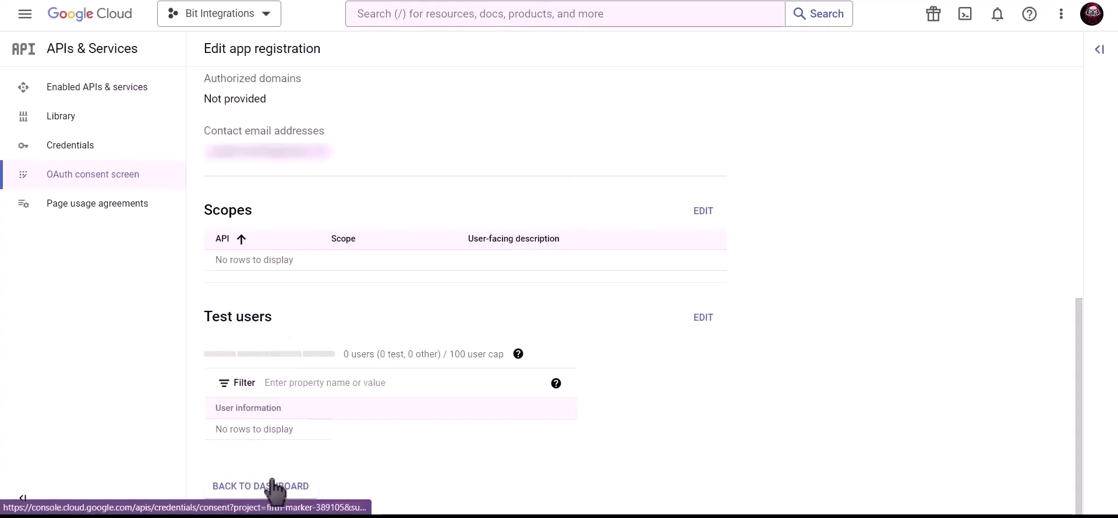
click(275, 489)
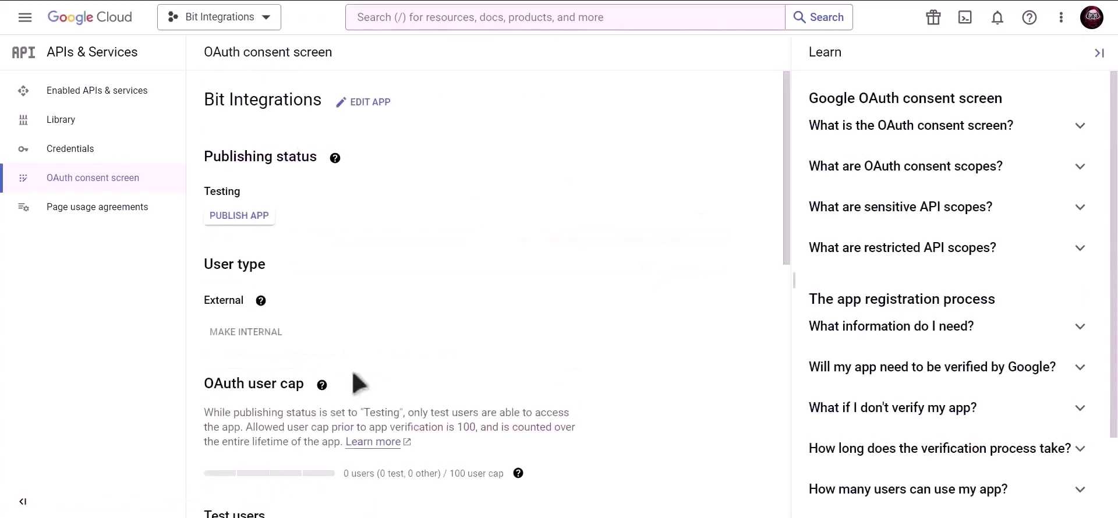
click(252, 220)
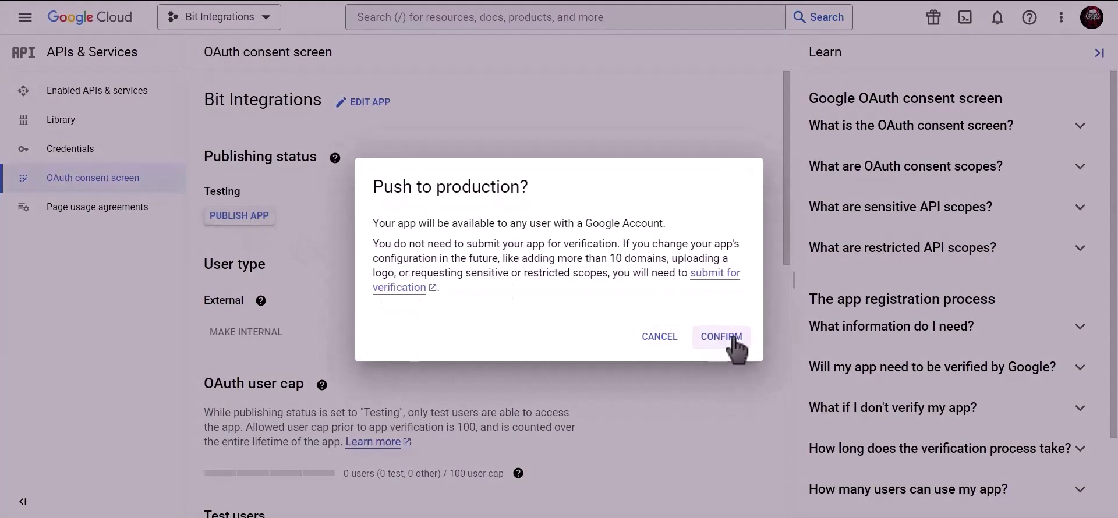
click(722, 337)
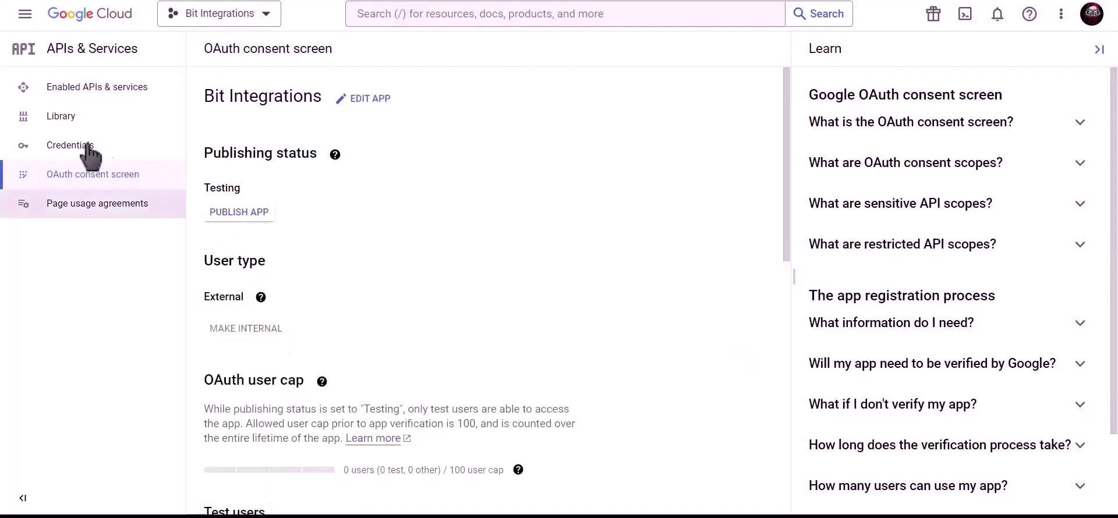
From Credentials, search the console for the Google Calendar API and enable it
click(145, 154)
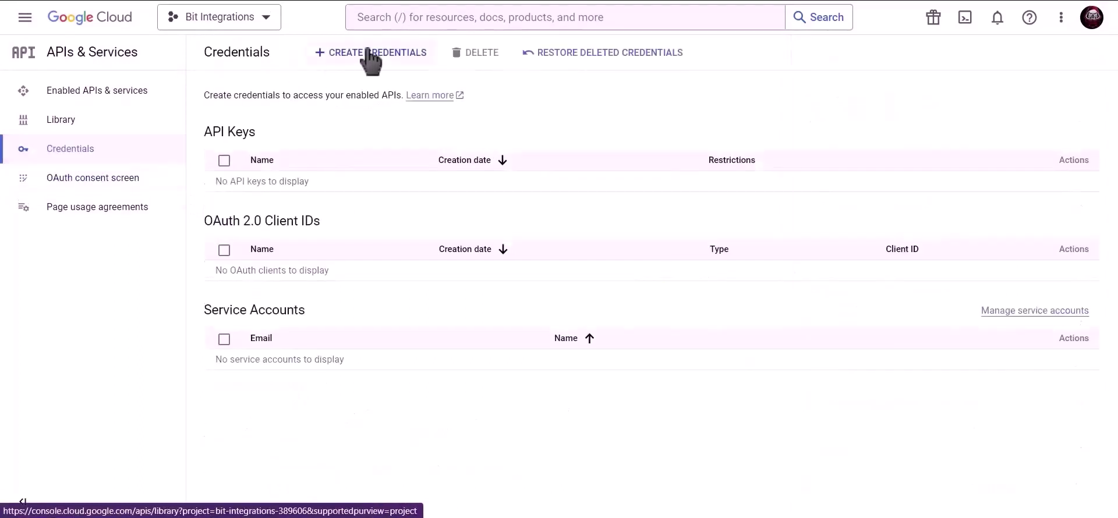
click(457, 12)
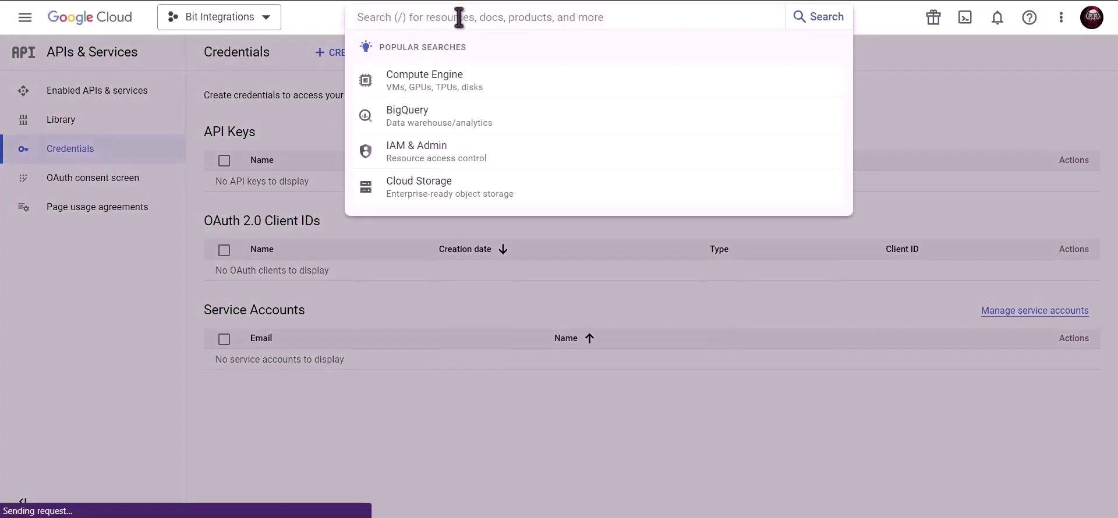
text(google calendar)
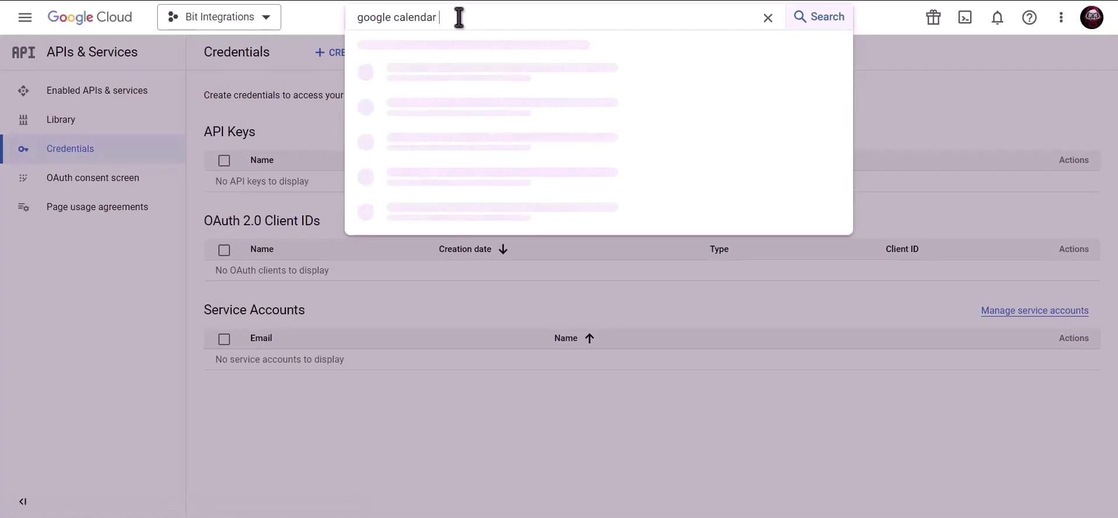
key(BackSpace)
key(BackSpace)
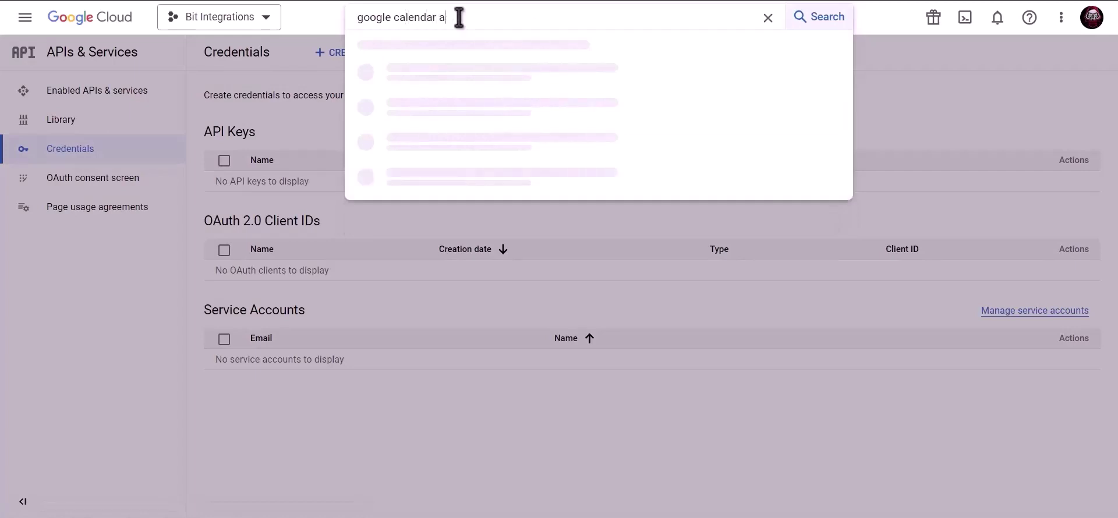
text(pi)
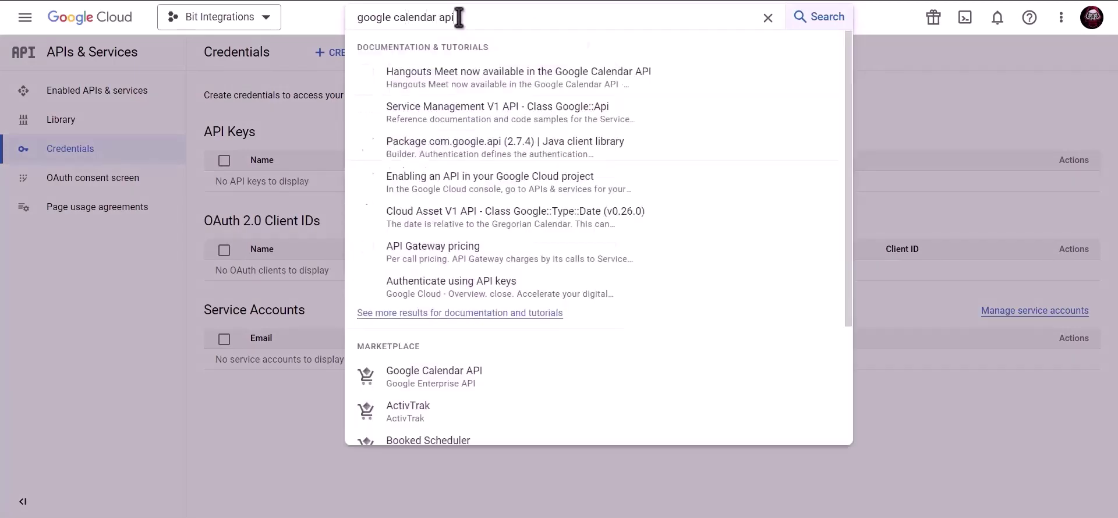
click(464, 385)
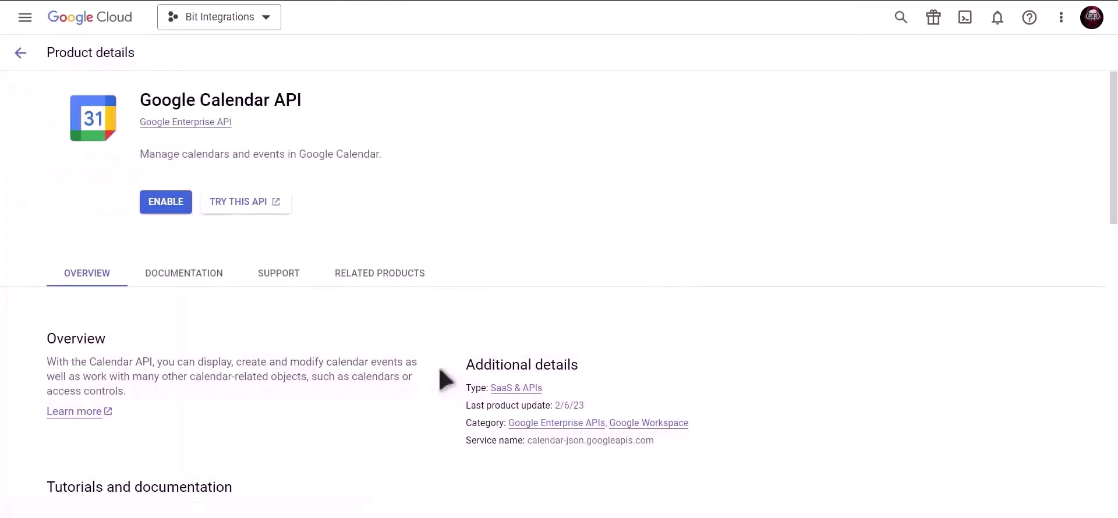
click(172, 218)
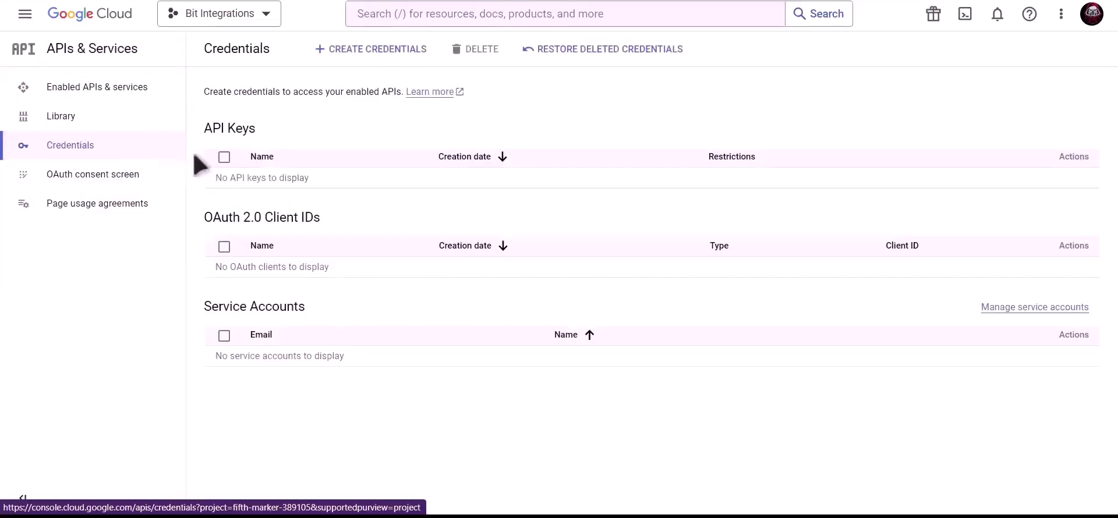
Start a Web application OAuth client ID named 'Bit Integrations'
click(377, 51)
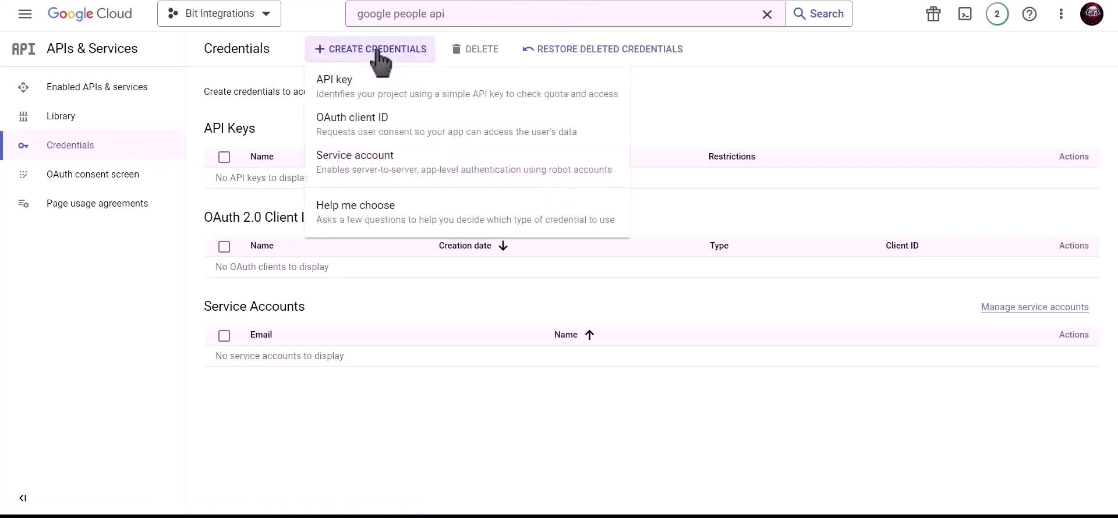
click(466, 139)
click(343, 157)
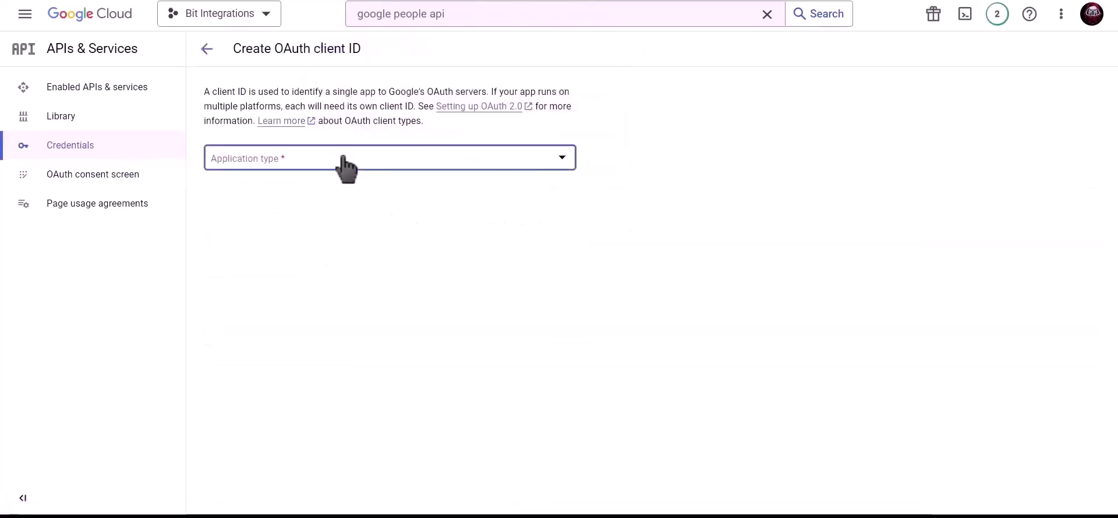
click(292, 170)
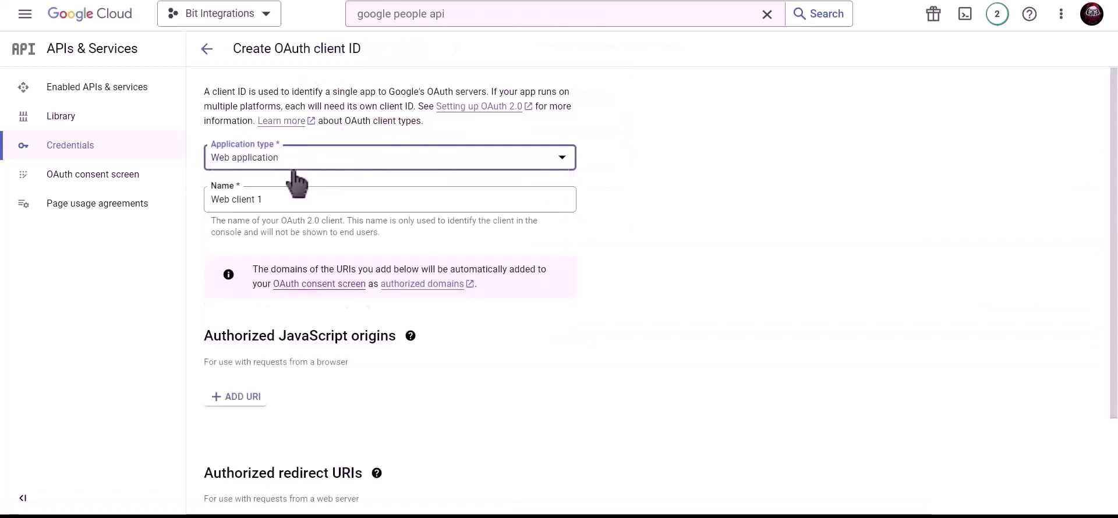
click(289, 197)
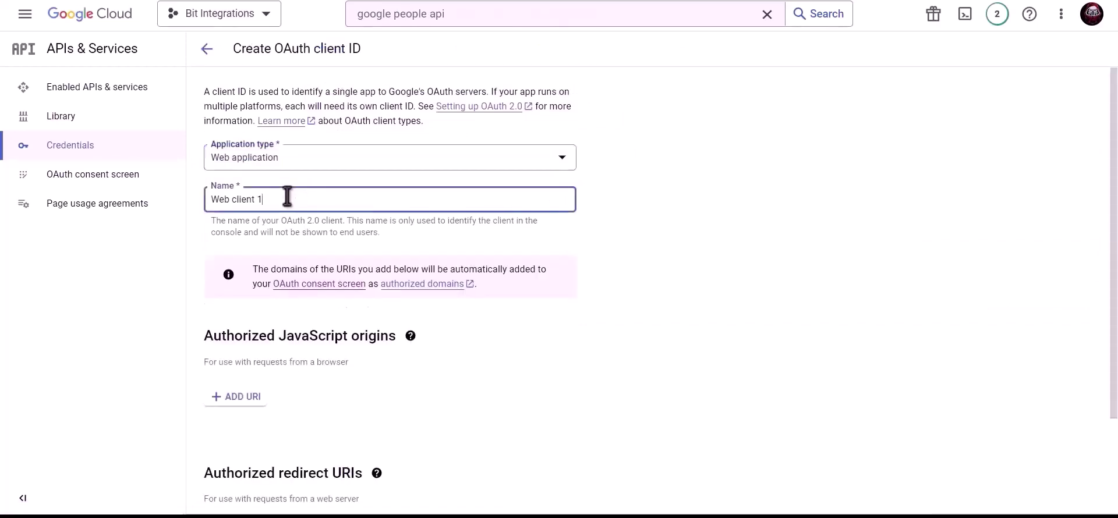
key(ctrl+a)
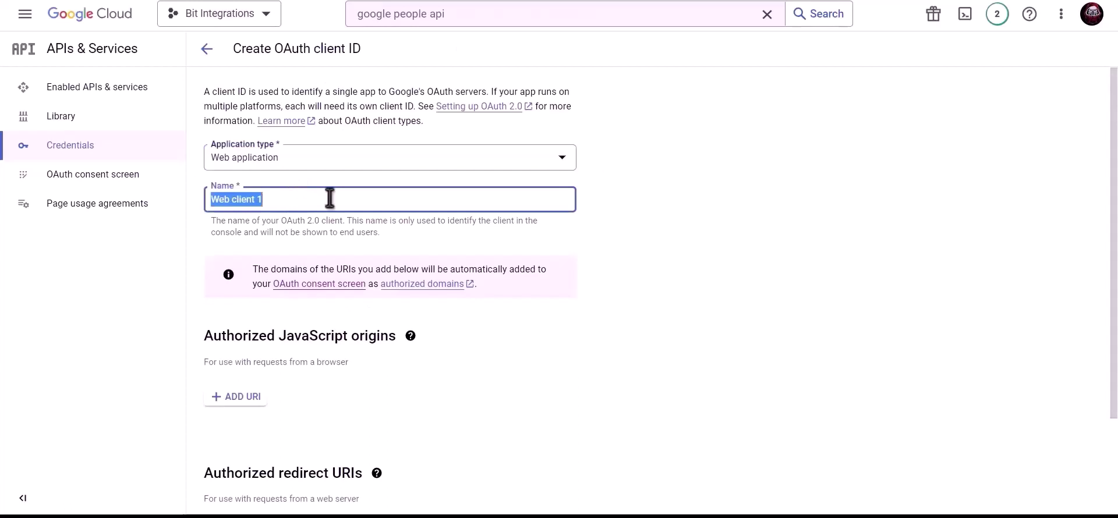
text(Bit In)
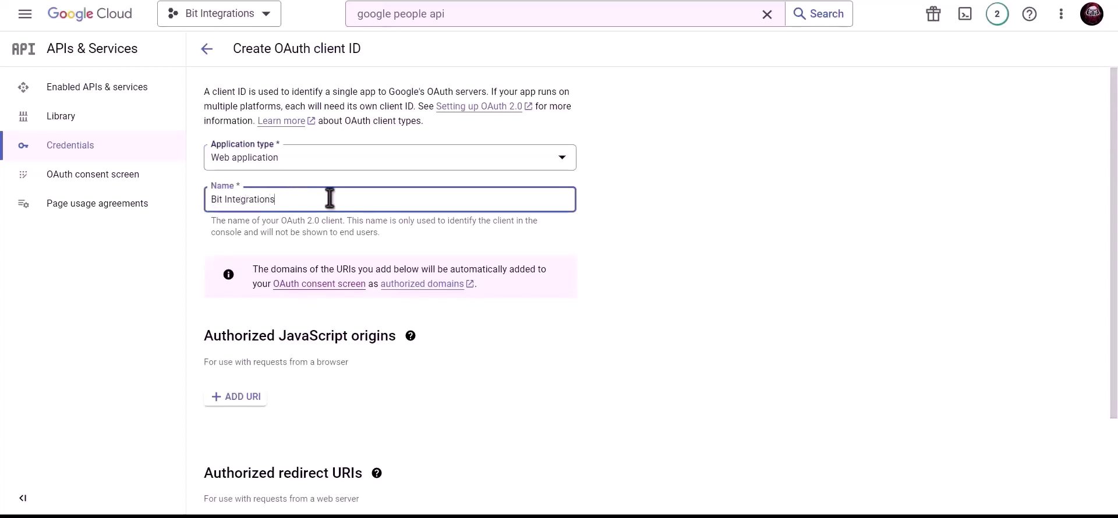
text(tegrations)
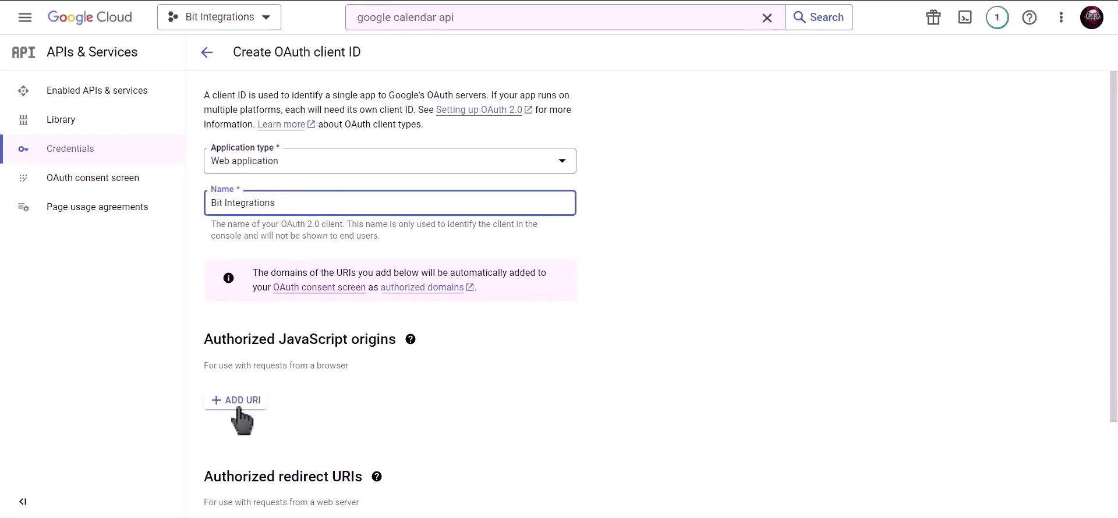
Add the site homepage URL as JavaScript origin and the plugin's redirect URI, then create the client
click(240, 399)
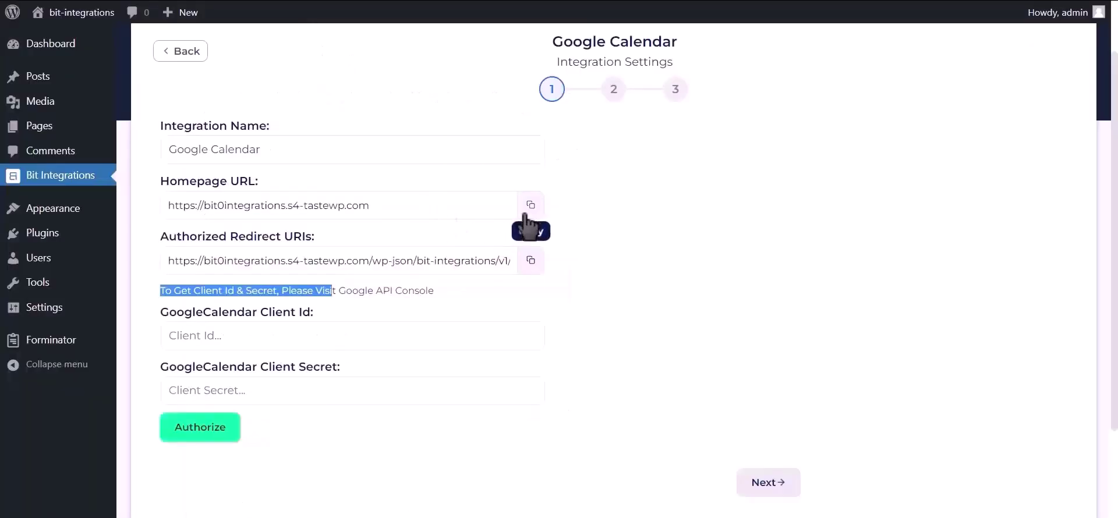
click(530, 204)
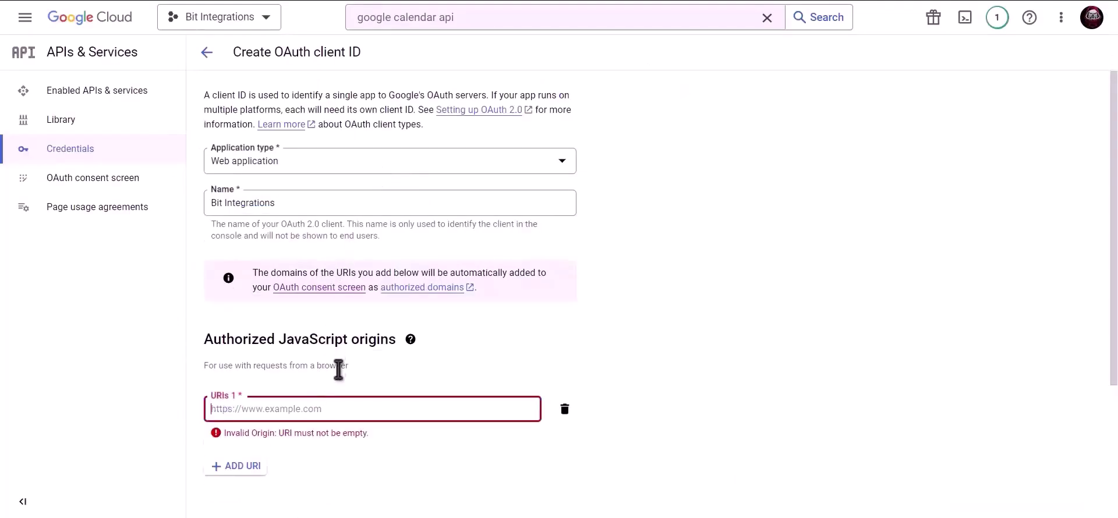
key(ctrl+v)
scroll(340, 365, down, 2)
scroll(341, 365, down, 1)
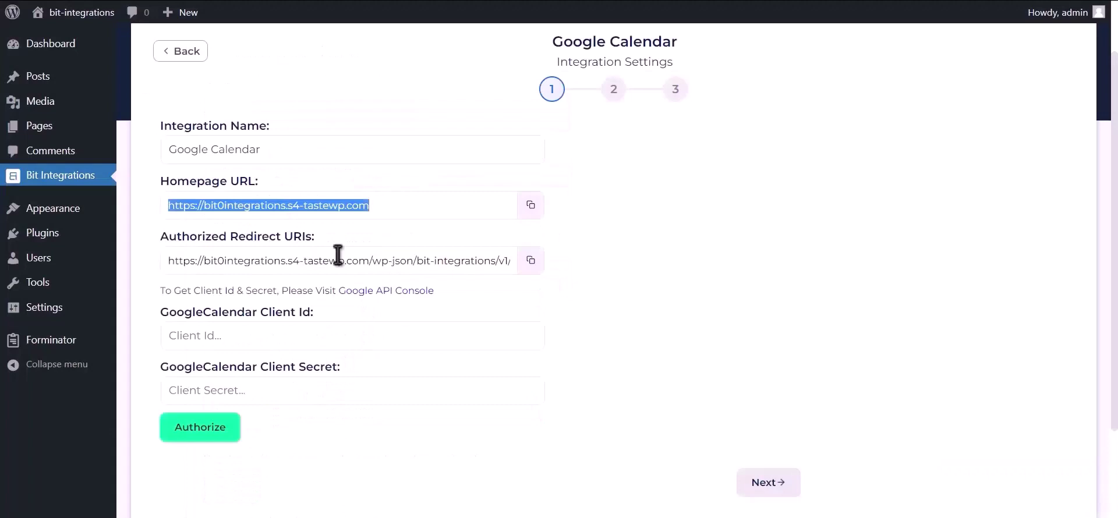
click(531, 261)
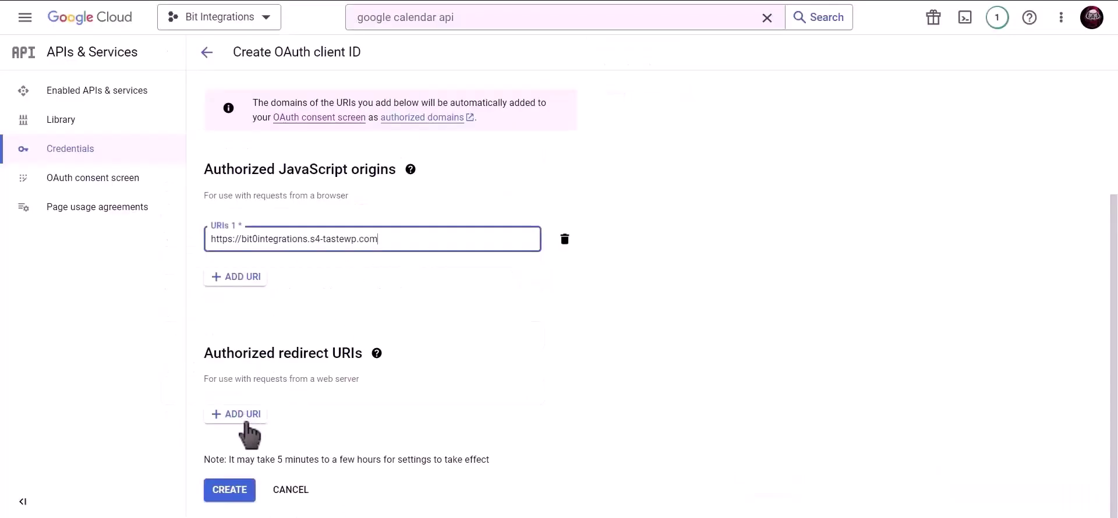
click(256, 418)
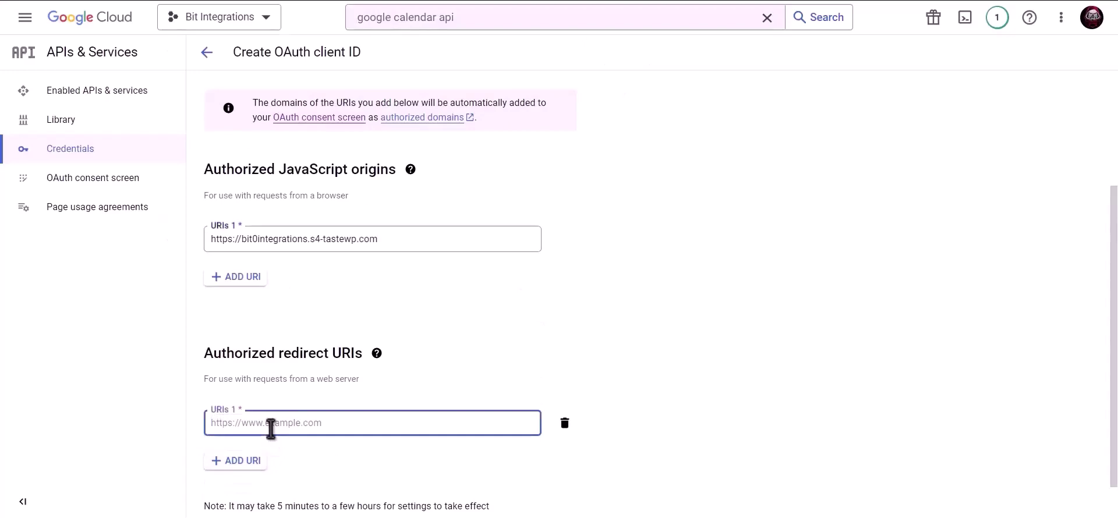
key(ctrl+v)
scroll(359, 367, down, 1)
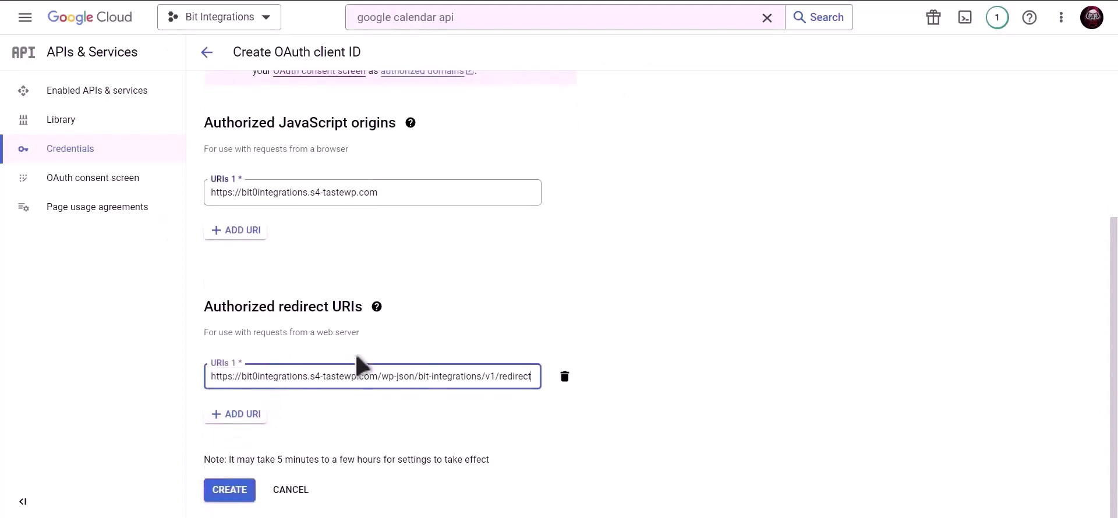
click(229, 492)
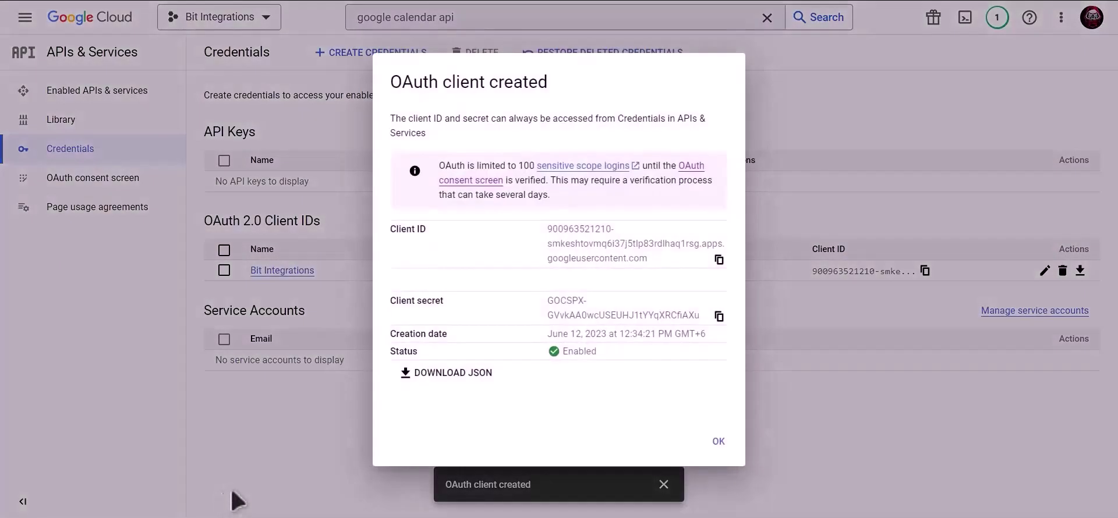
Paste the new OAuth client ID and client secret into the Bit Integrations Google Calendar settings
click(719, 260)
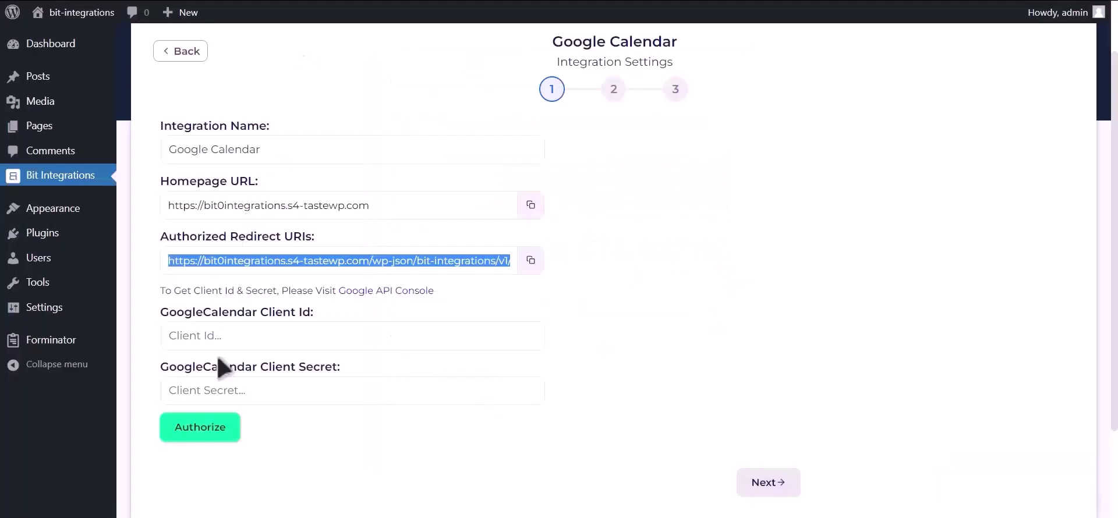
click(245, 336)
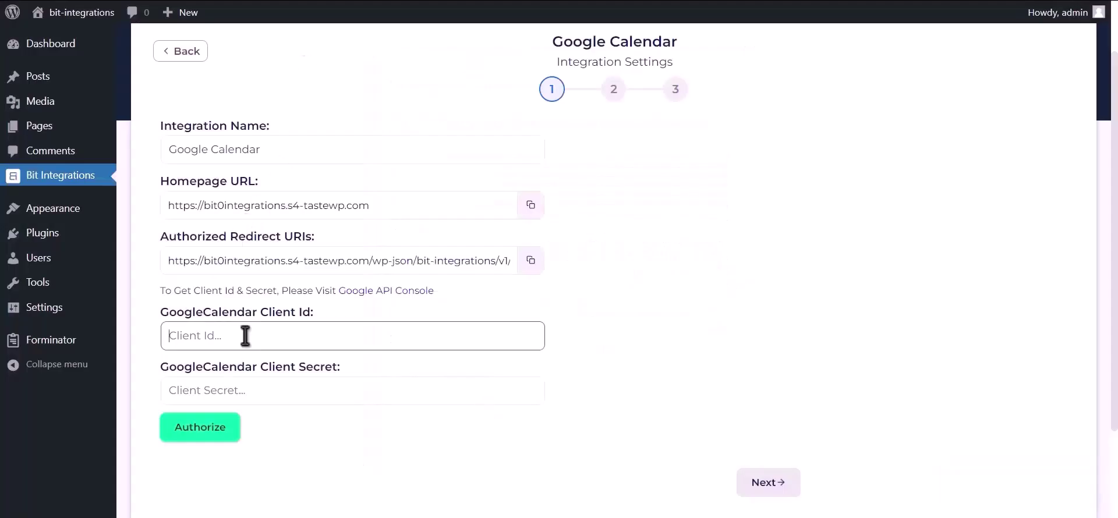
key(ctrl+v)
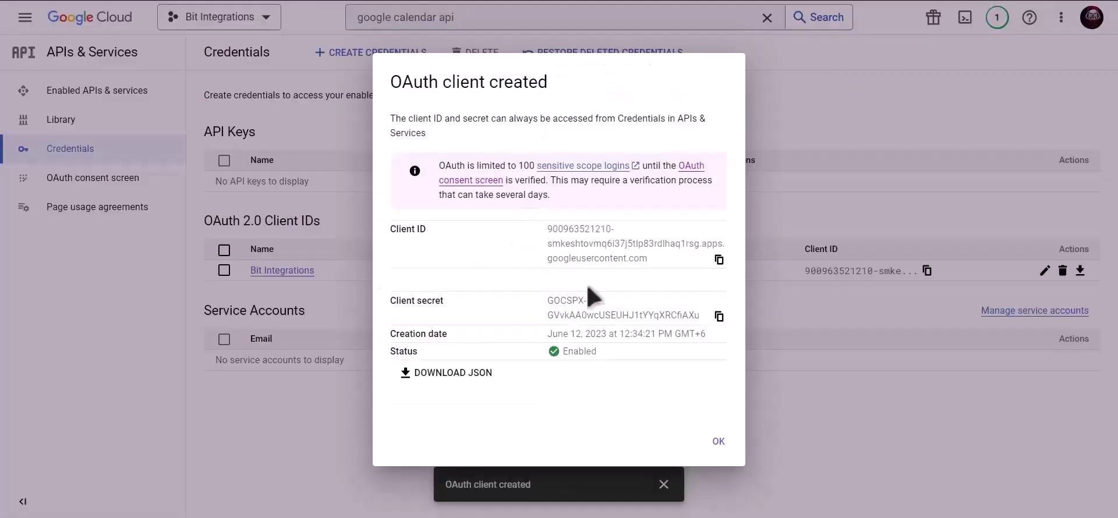
click(717, 317)
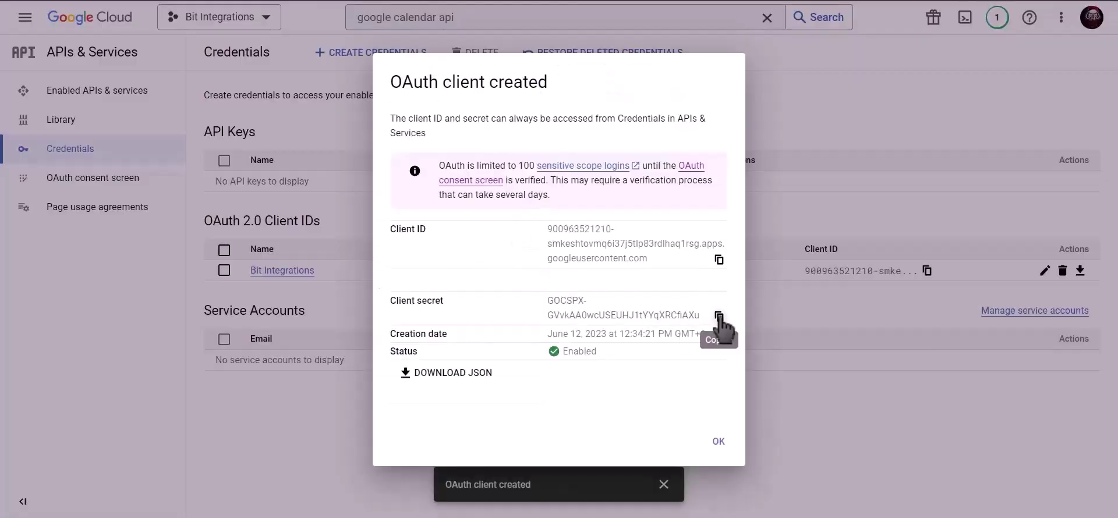
click(704, 317)
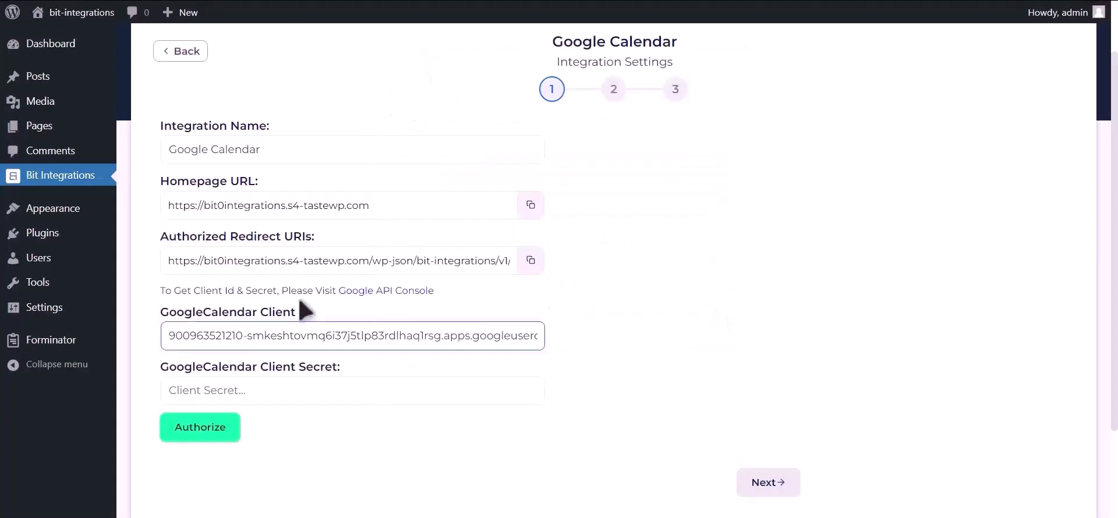
click(271, 386)
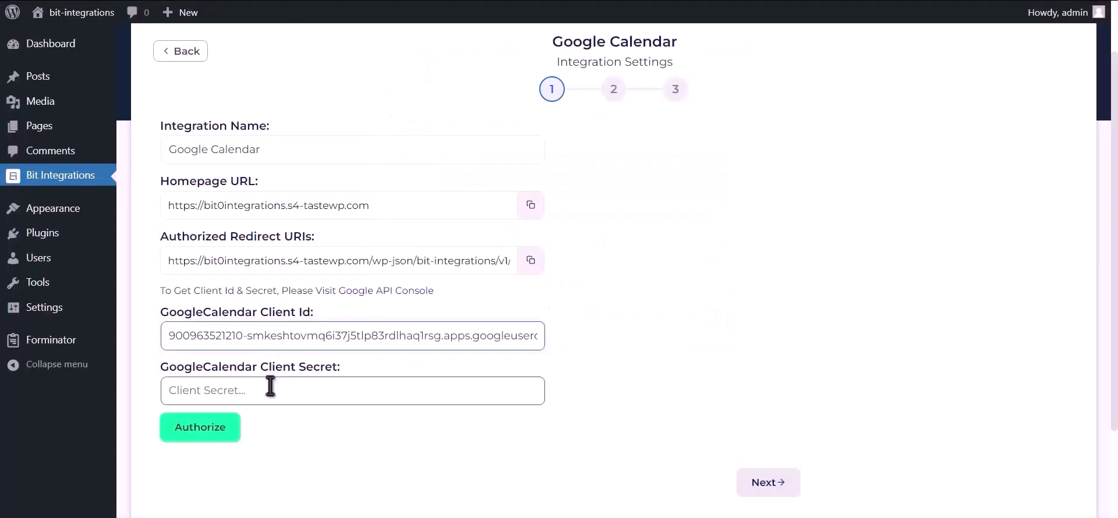
key(ctrl+v)
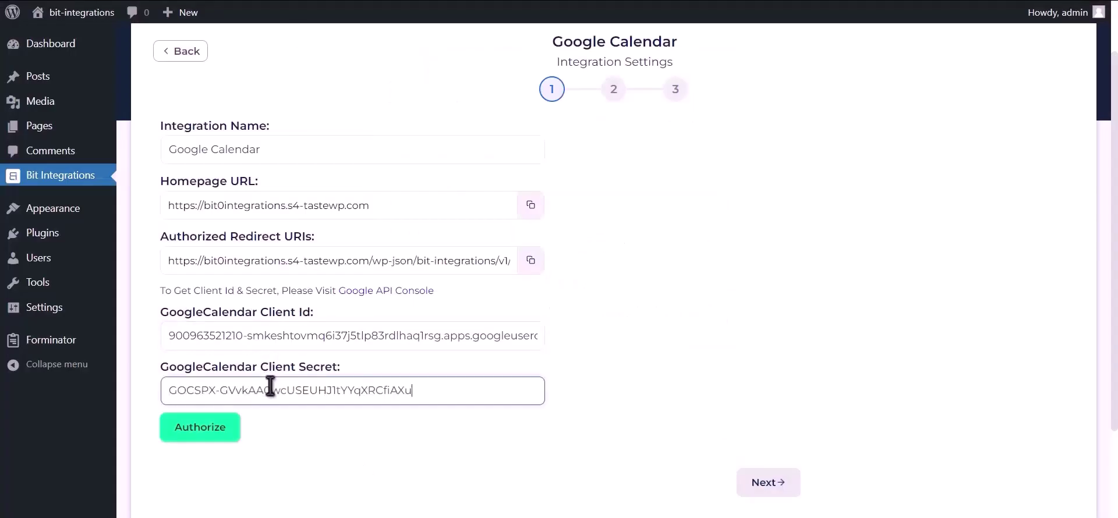
Authorize with the Google account, proceeding past the unverified-app warning and granting calendar access
click(212, 432)
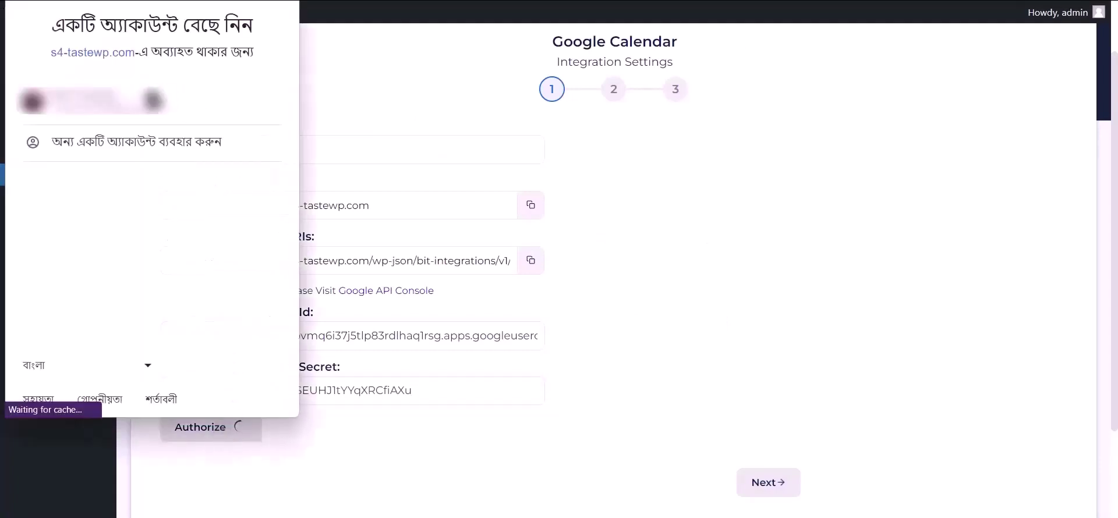
click(204, 112)
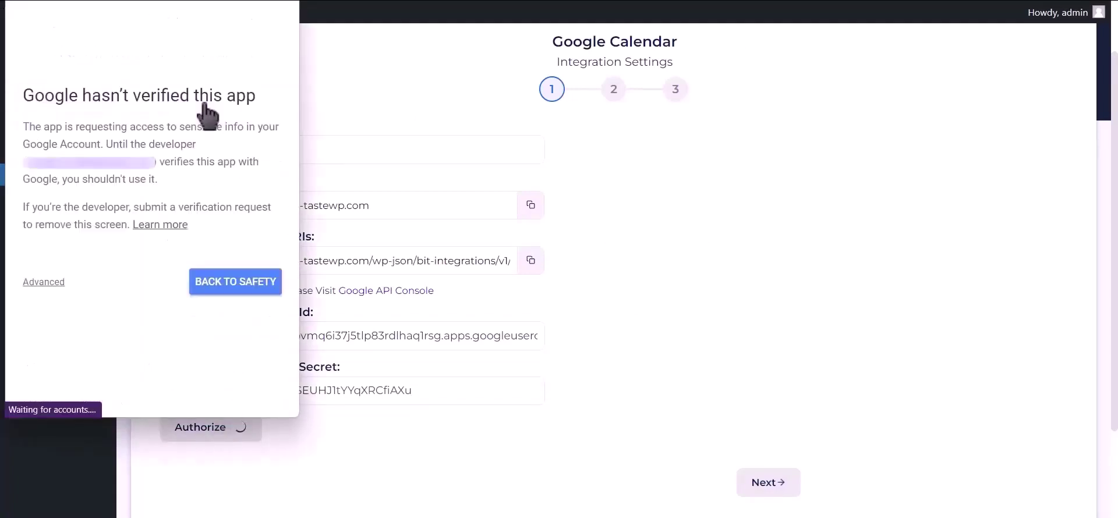
click(44, 283)
click(79, 399)
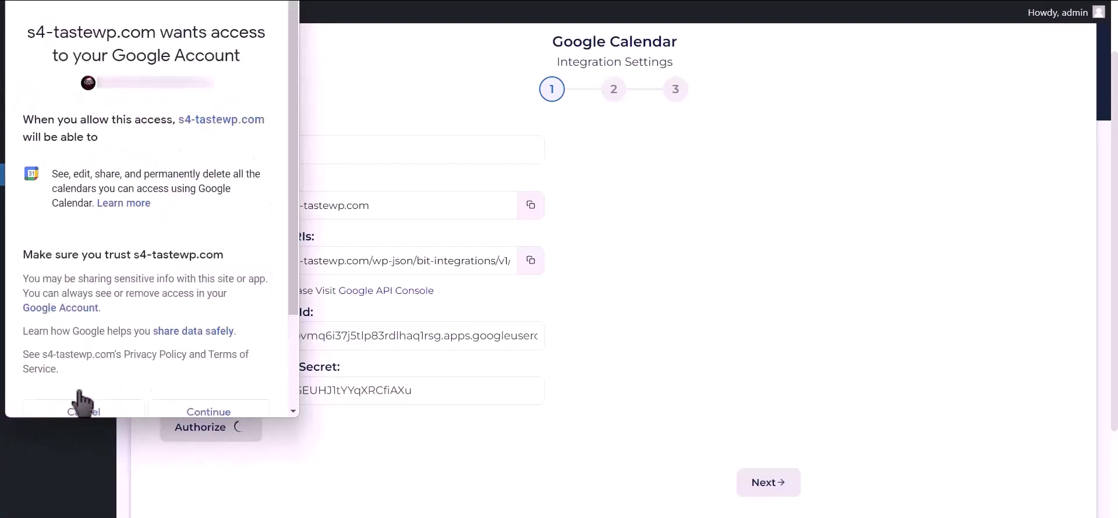
click(239, 412)
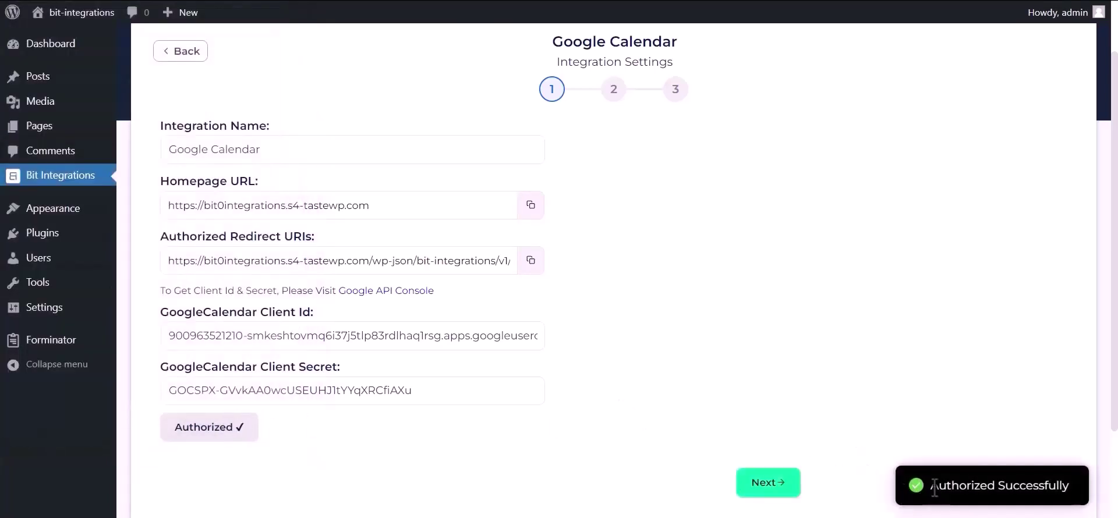
Choose the Bit Integrations (owner) calendar and set the time zone to Asia/Dhaka
drag(932, 485, 1098, 485)
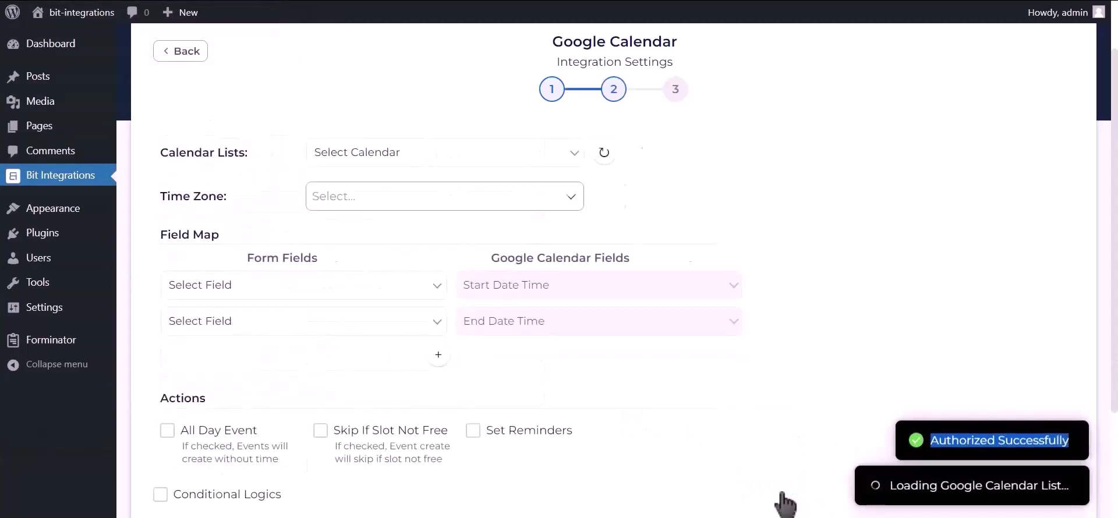
click(442, 152)
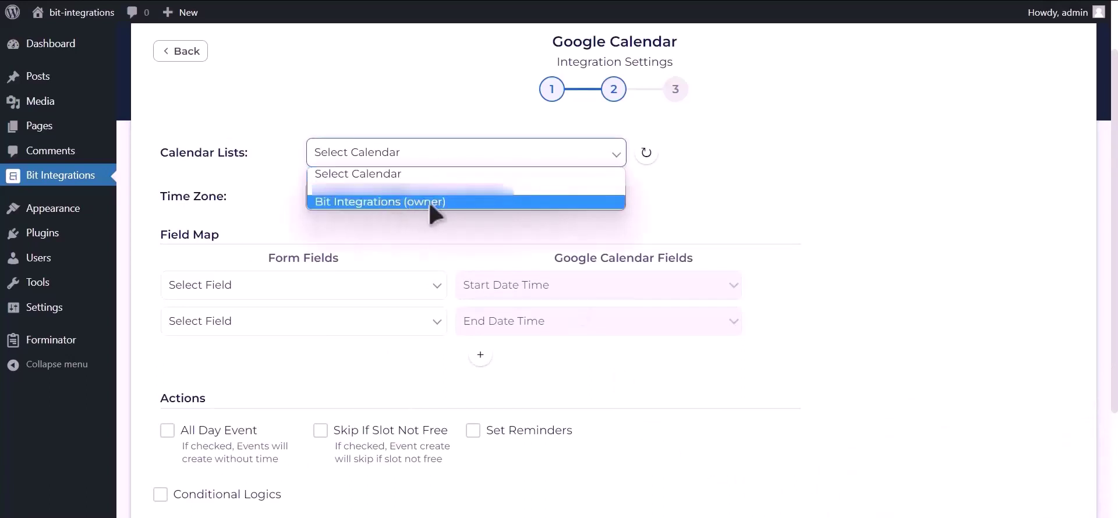
click(431, 202)
click(415, 199)
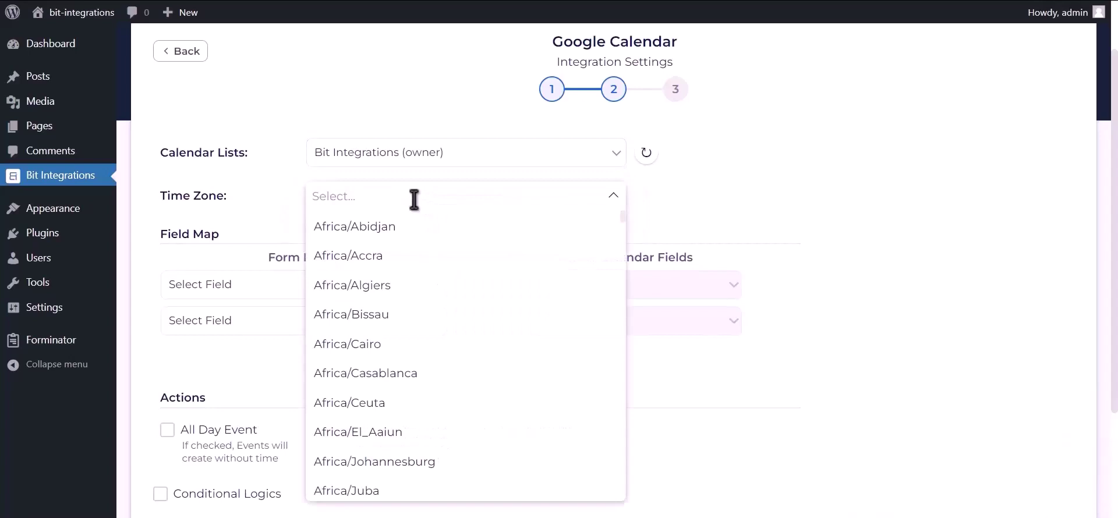
text(dhaka)
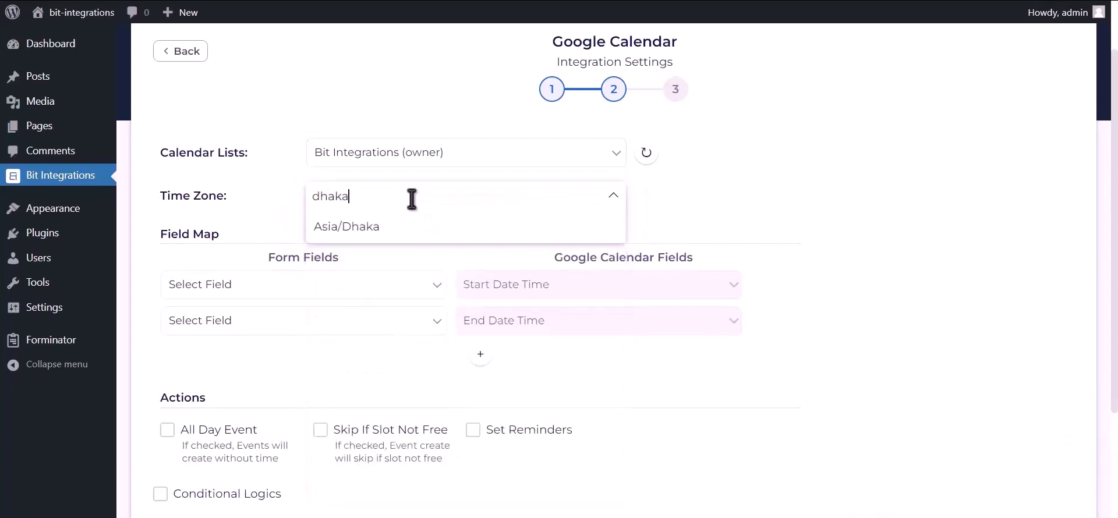
click(400, 227)
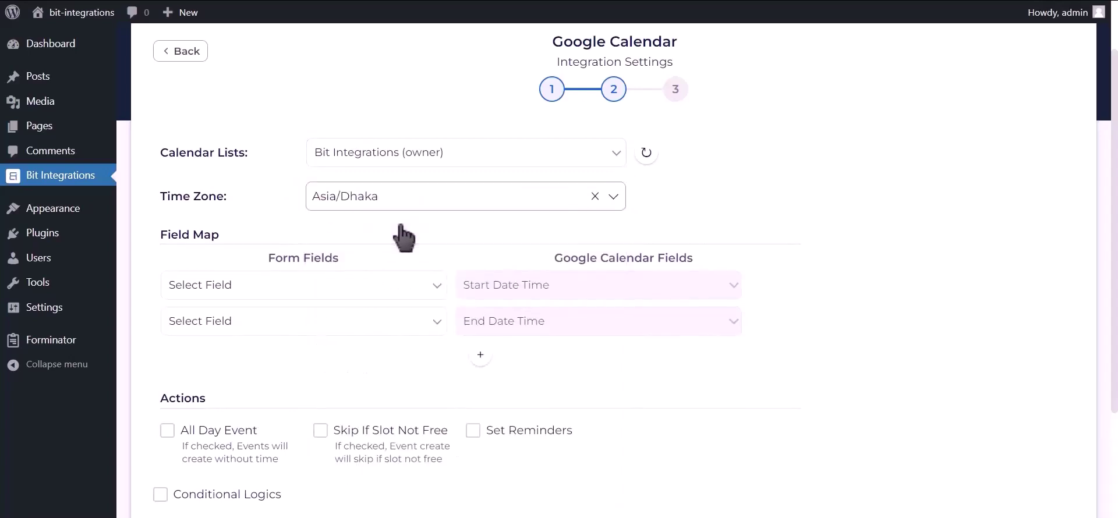
Map the form's Date-1 field to both the event start and end times
scroll(419, 279, up, 1)
scroll(492, 295, down, 2)
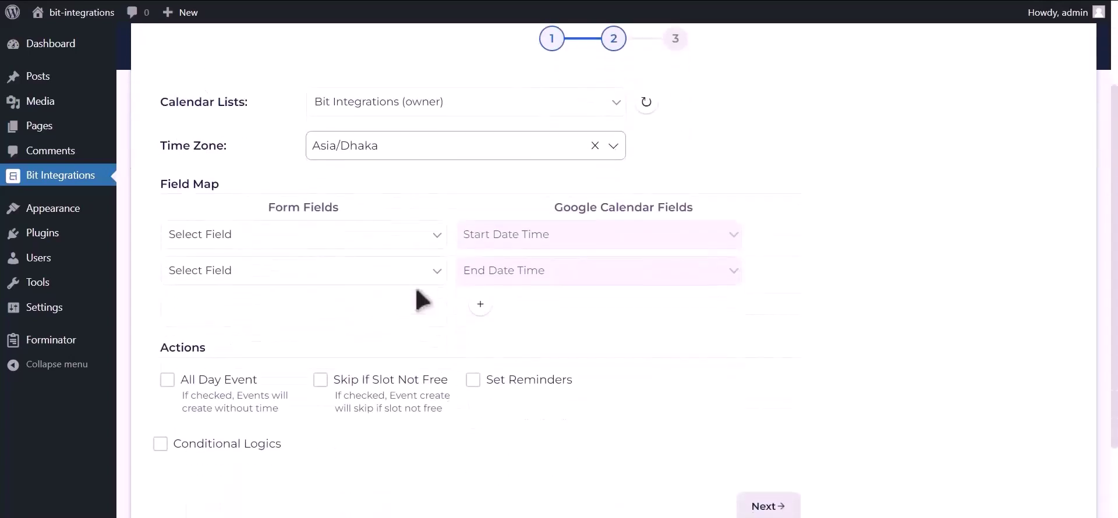
click(336, 236)
click(216, 331)
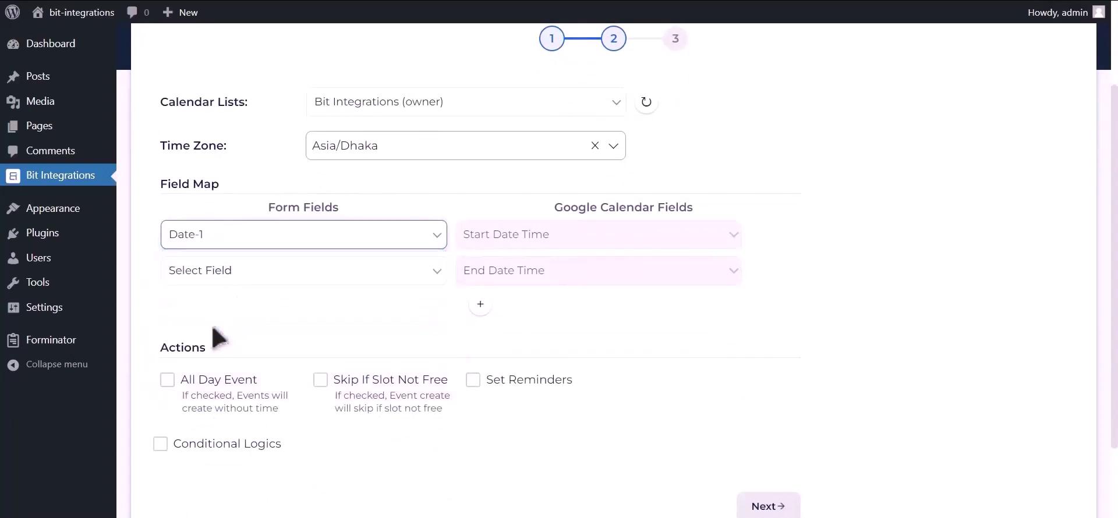
click(437, 271)
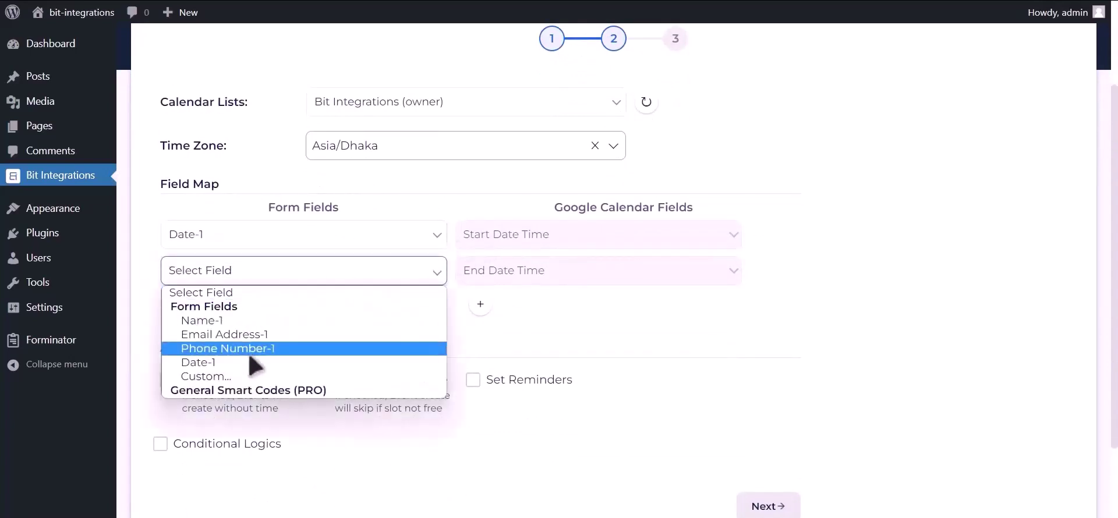
click(251, 362)
Add mapping rows sending Email Address-1 to Description and Name-1 to the event Title
click(480, 304)
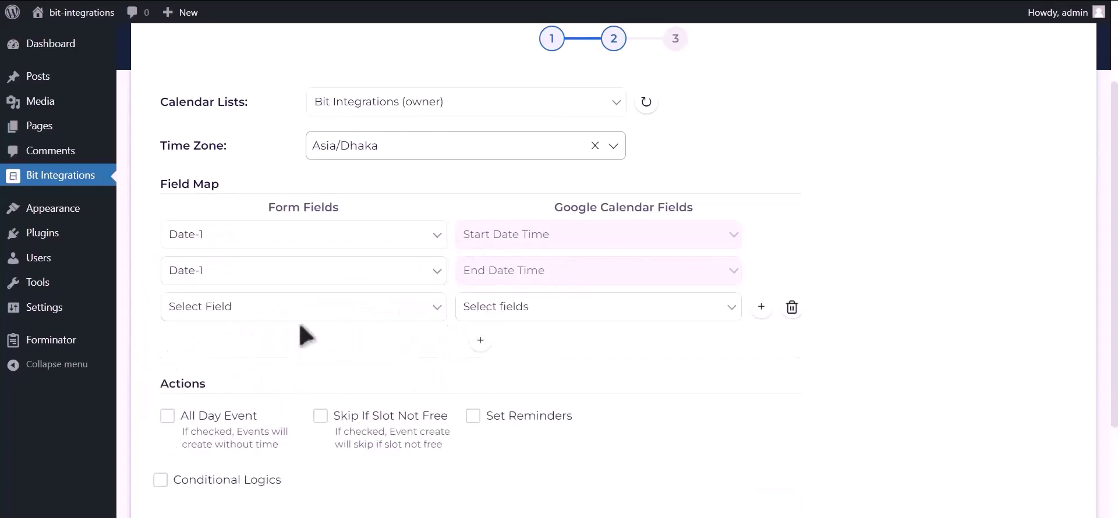
click(283, 310)
click(250, 370)
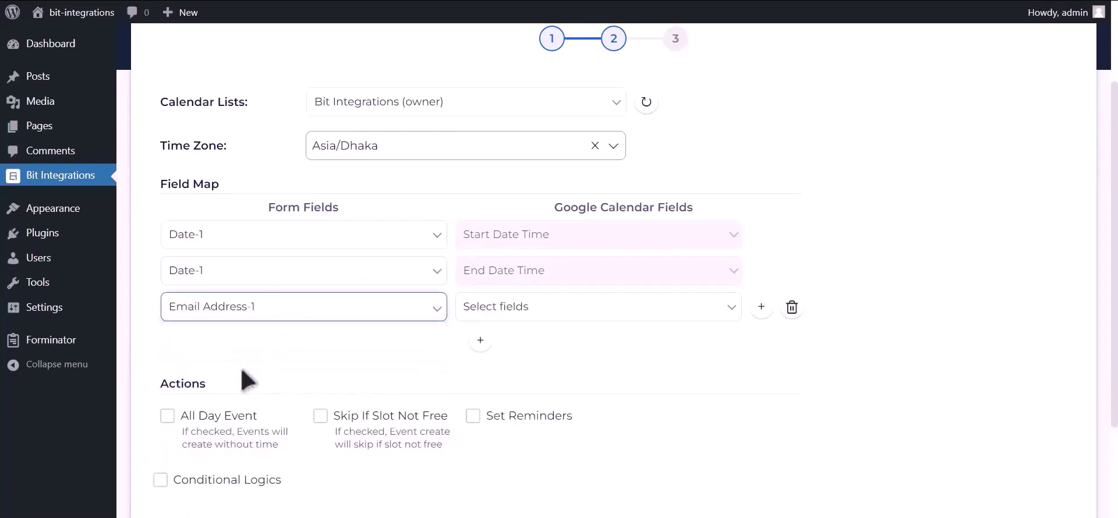
click(478, 317)
click(489, 370)
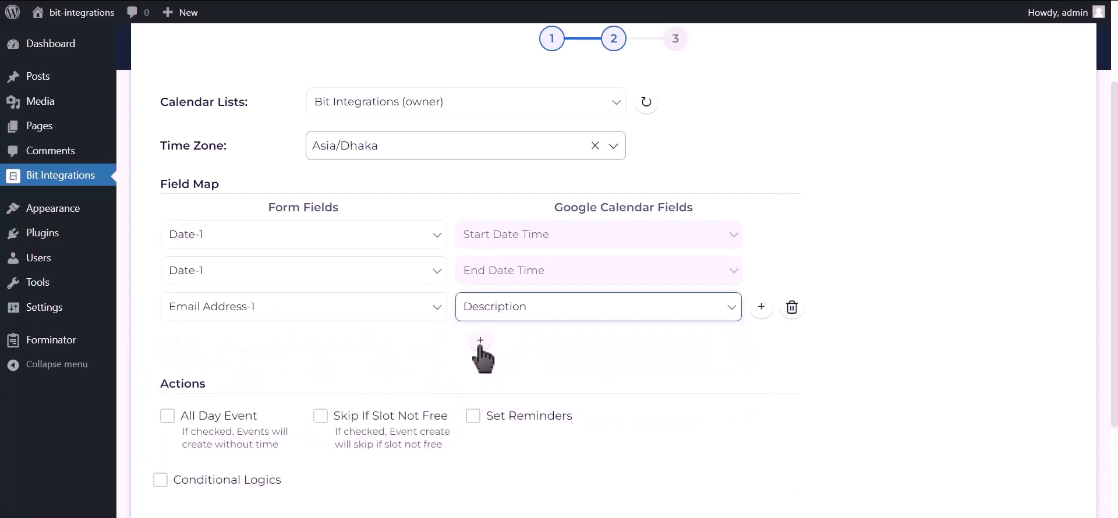
click(480, 341)
click(292, 347)
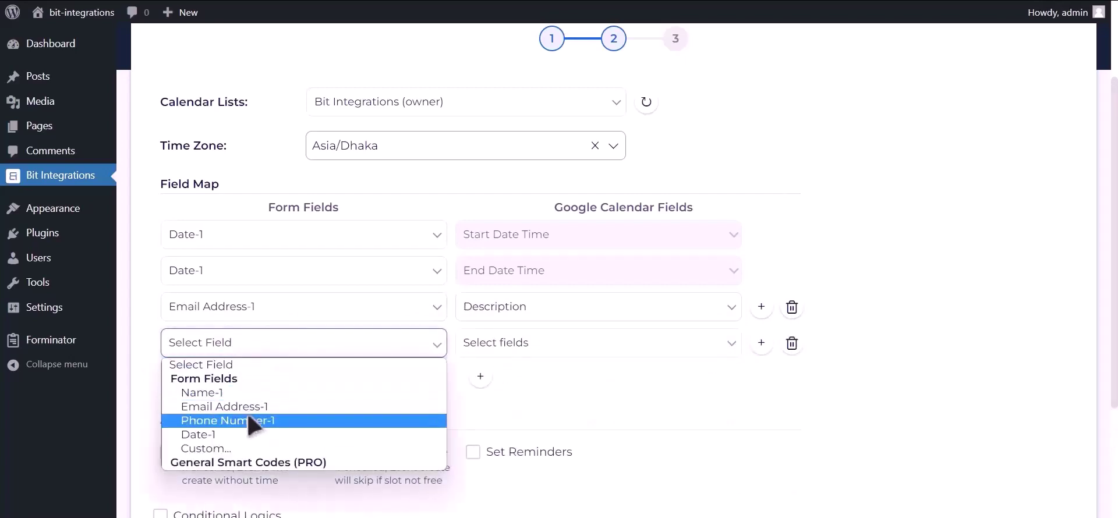
click(252, 393)
click(505, 352)
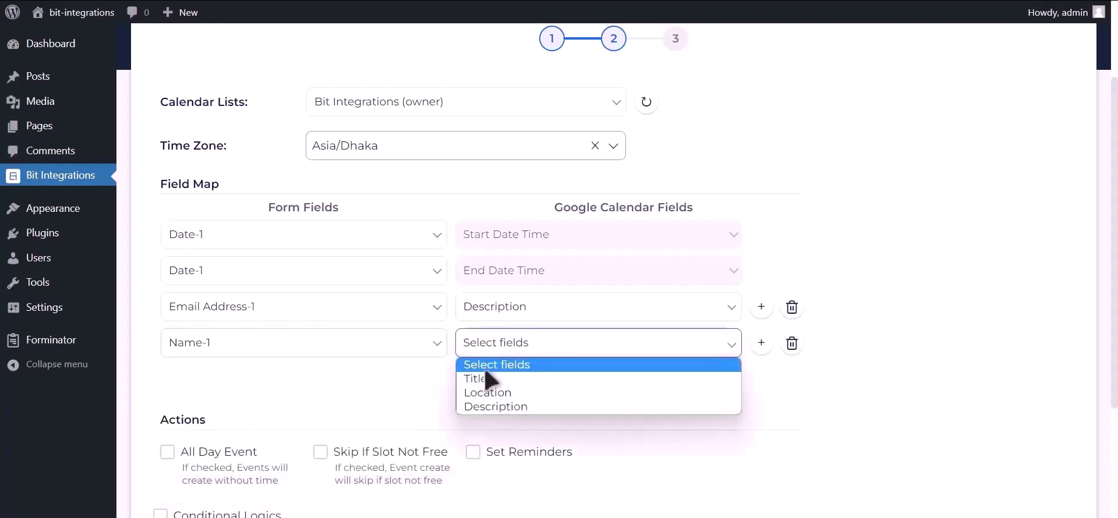
click(492, 380)
Map Phone Number-1 to Description and make the created events all-day
click(479, 377)
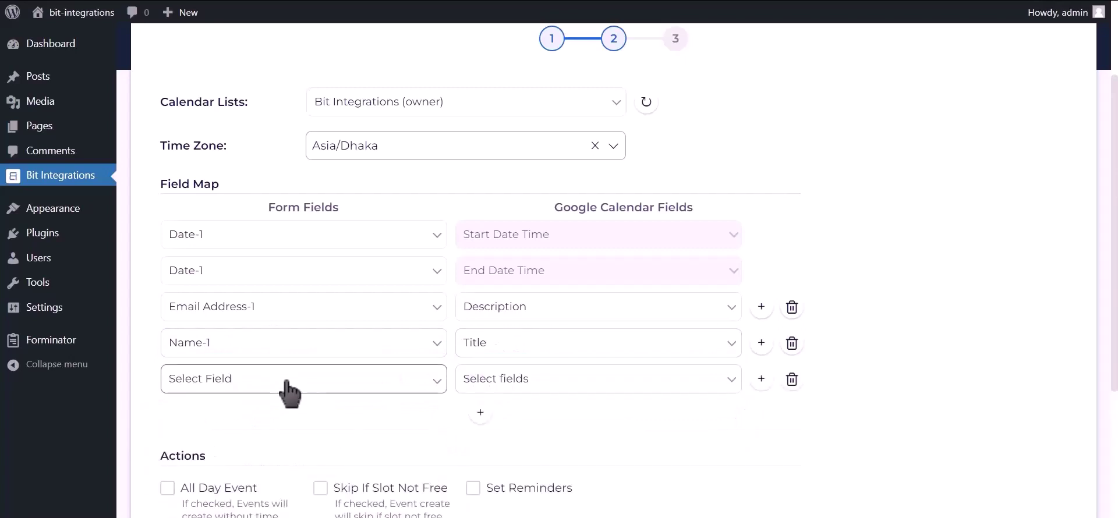
click(289, 384)
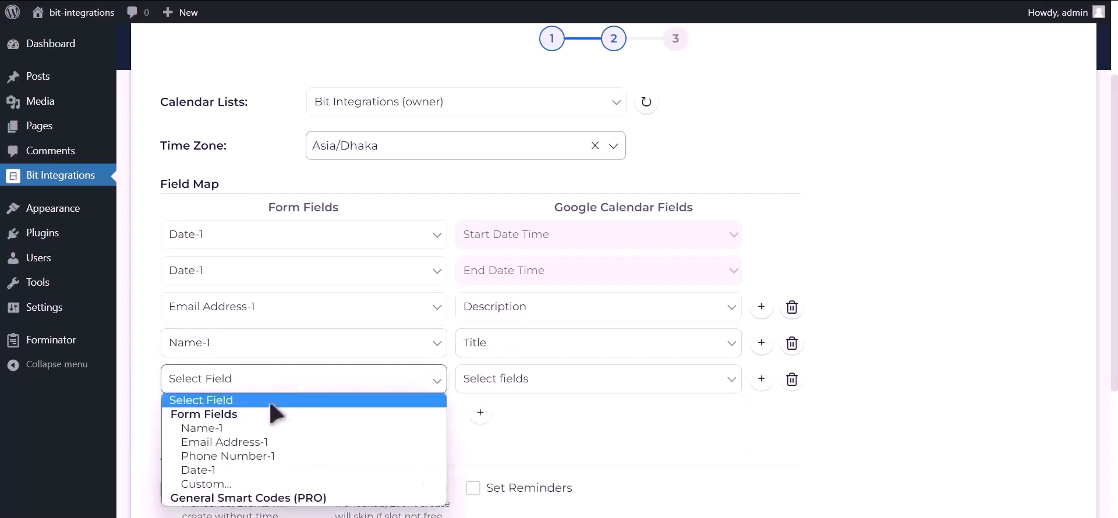
click(265, 456)
click(512, 379)
click(499, 442)
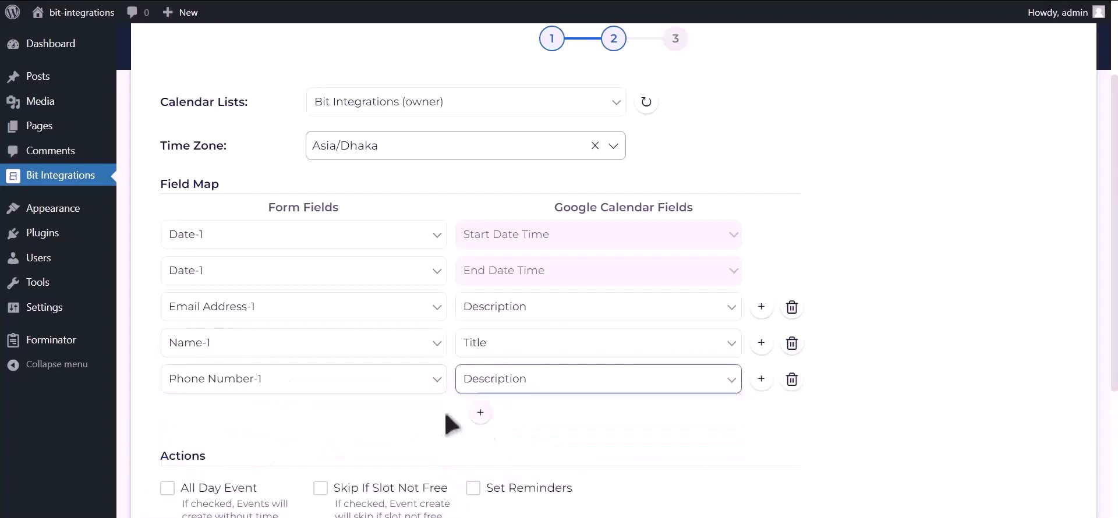
scroll(369, 391, down, 2)
click(214, 365)
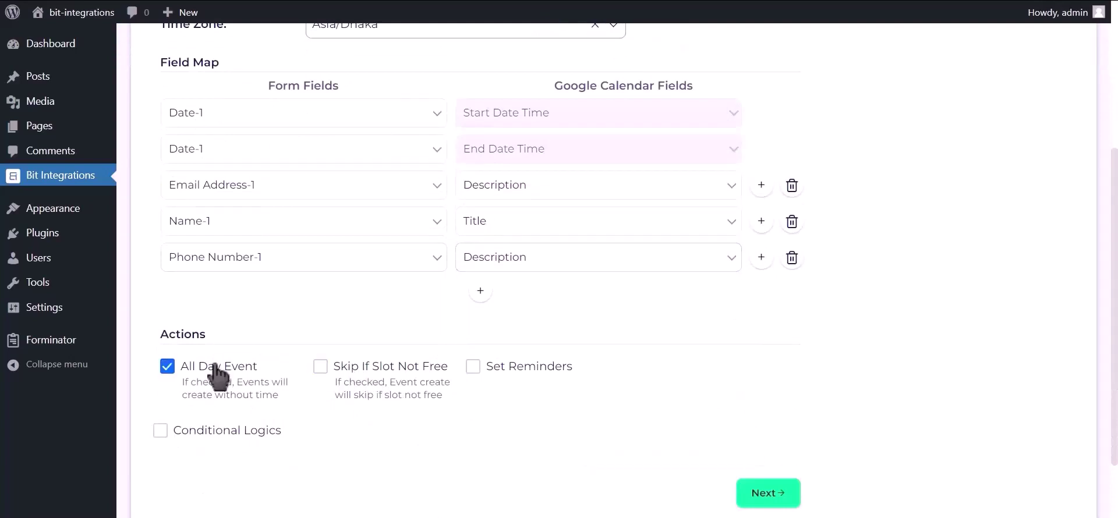
Proceed to the final step and Finish & Save the integration
scroll(215, 373, down, 2)
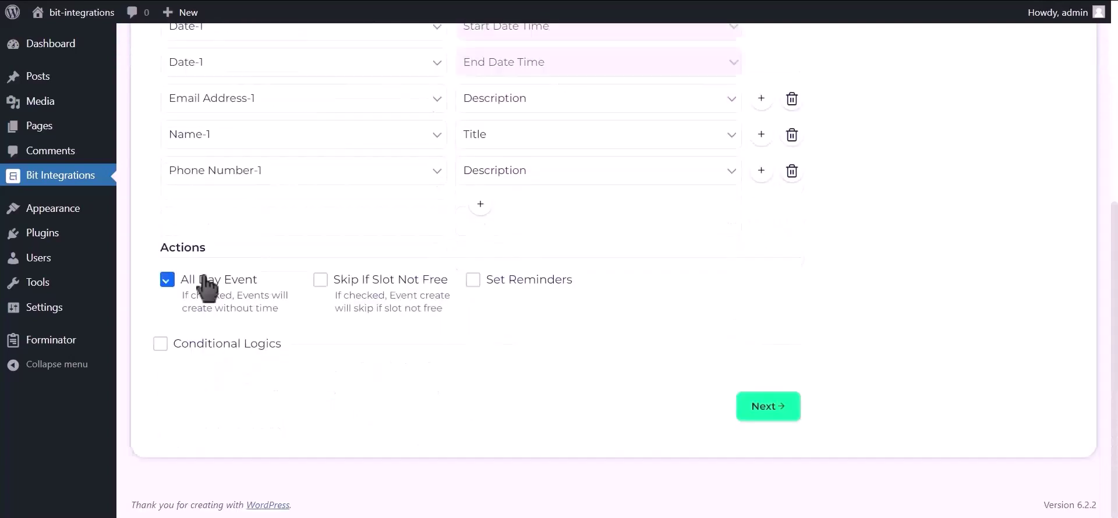
click(777, 417)
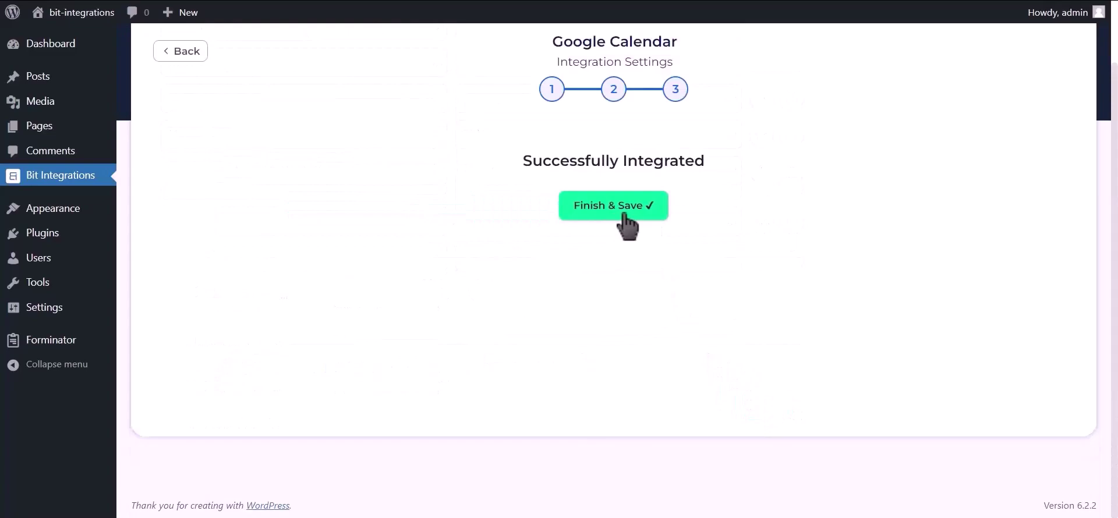
click(623, 214)
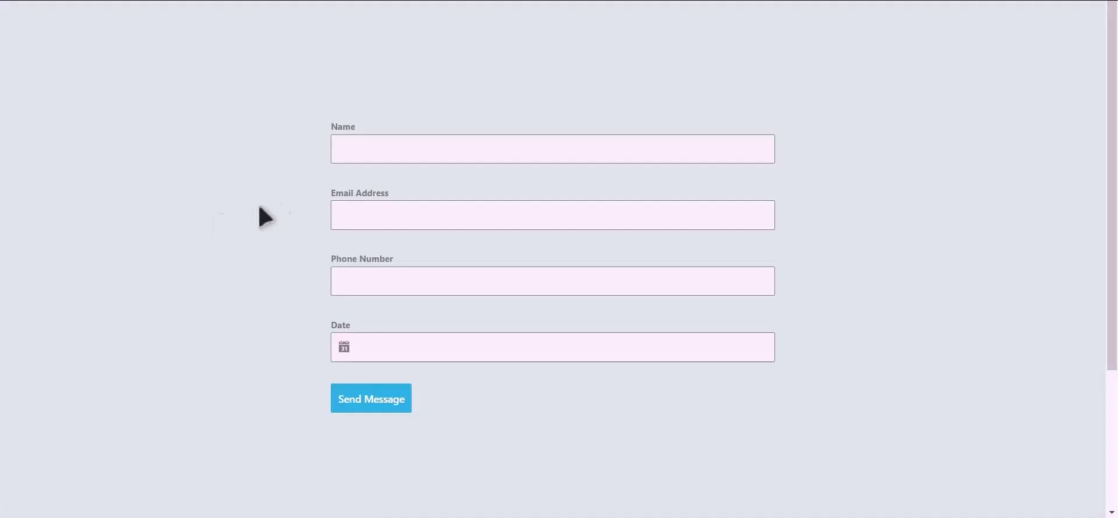
Submit the contact form with name 'Bit Integrations', an email, a phone number and date June 13, 2023
click(434, 157)
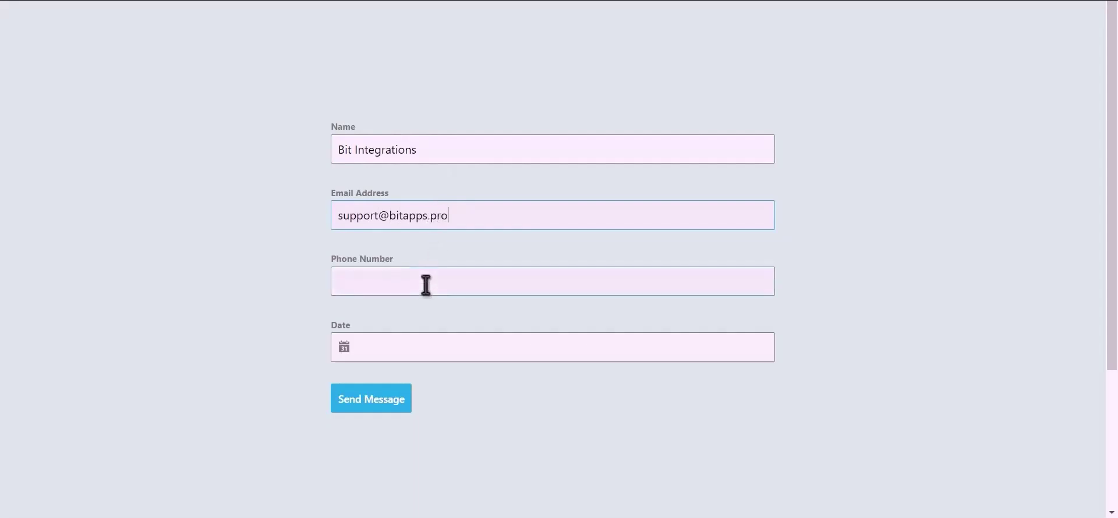
click(403, 274)
click(394, 347)
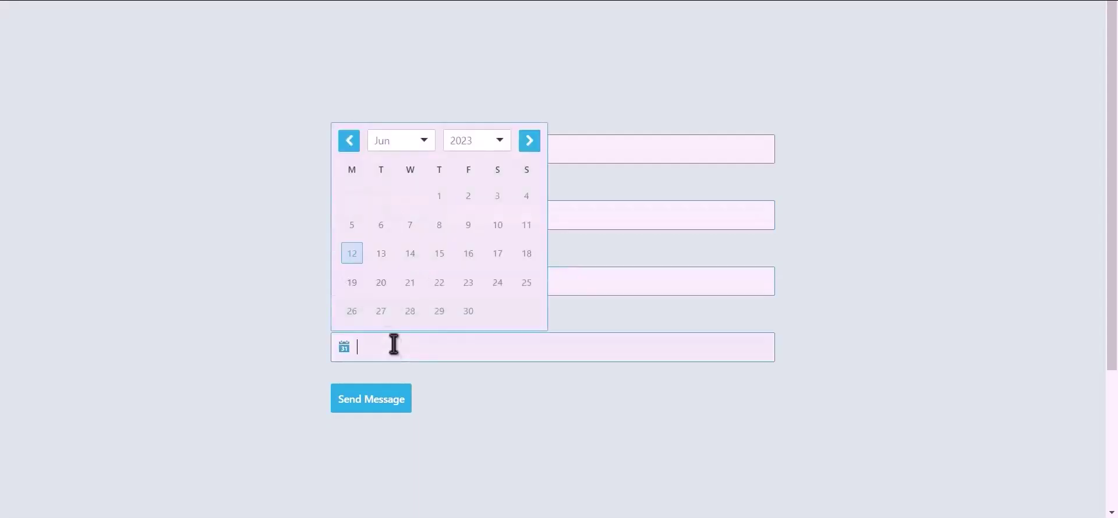
click(380, 253)
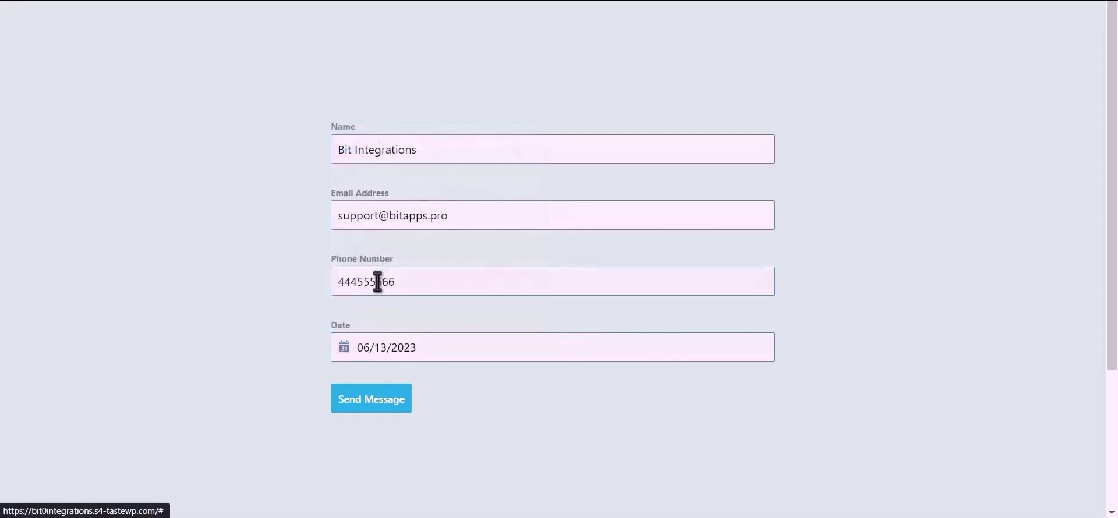
click(387, 402)
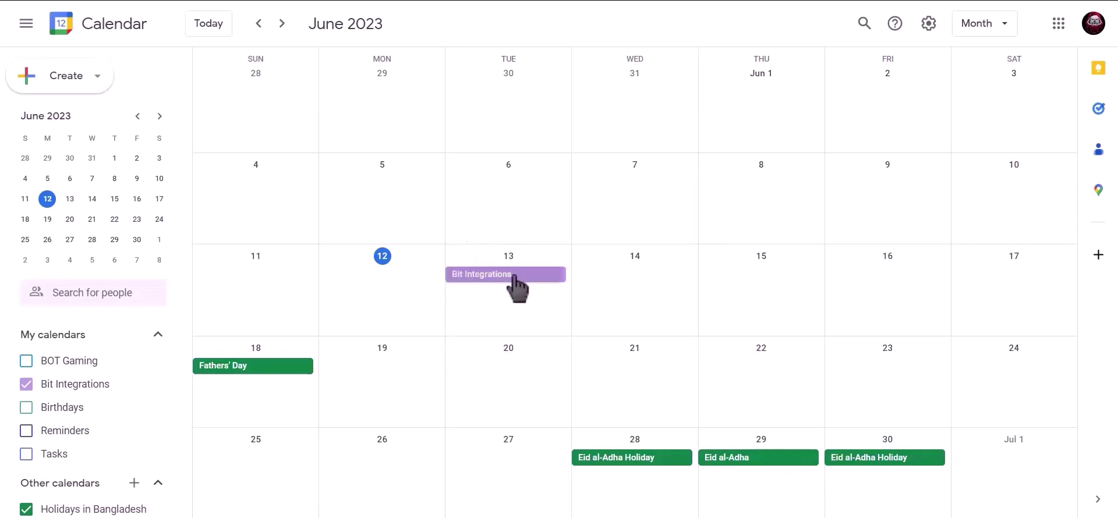
Open the Bit Integrations event on June 13 in the June 2023 month view to see its details
click(549, 295)
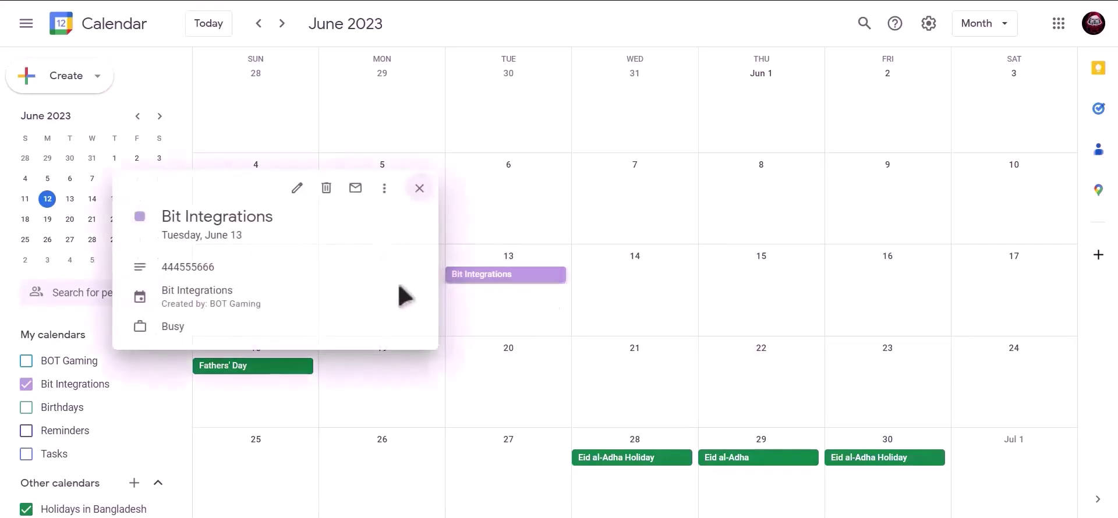